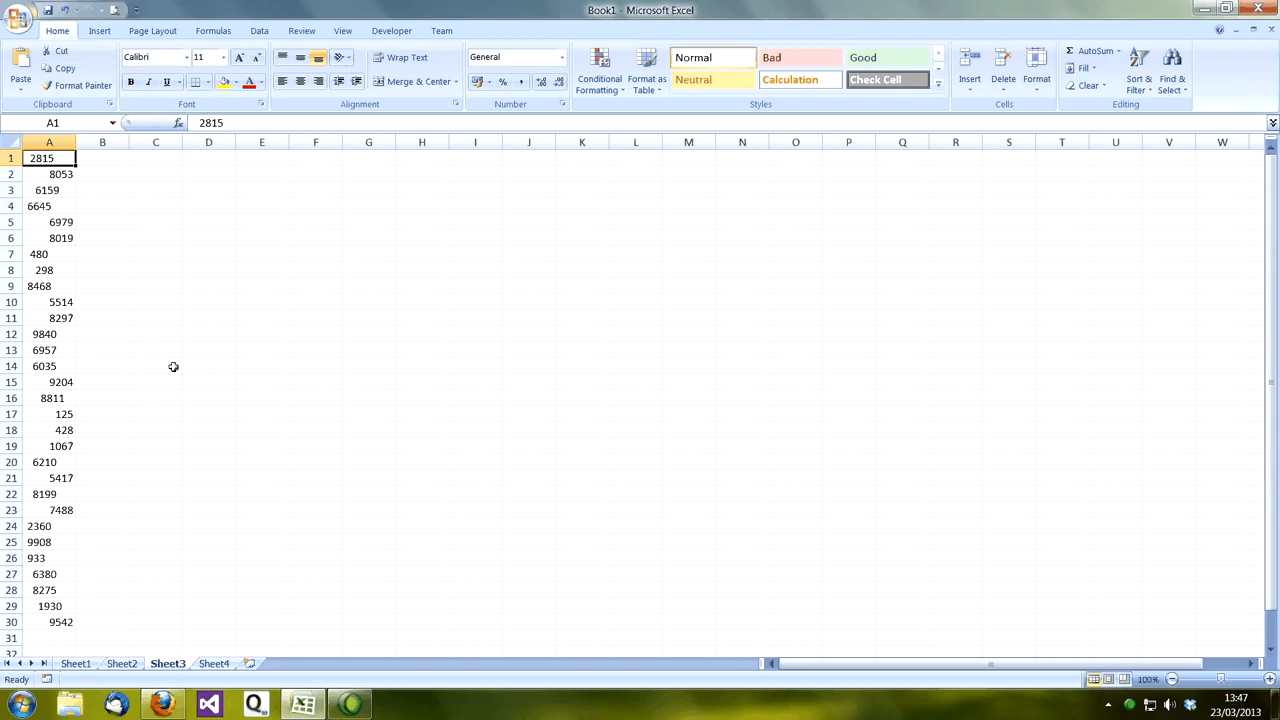
Step: Remove all spaces from the numbers in column A of Sheet3 by replacing every space with nothing
key("ctrl+h")
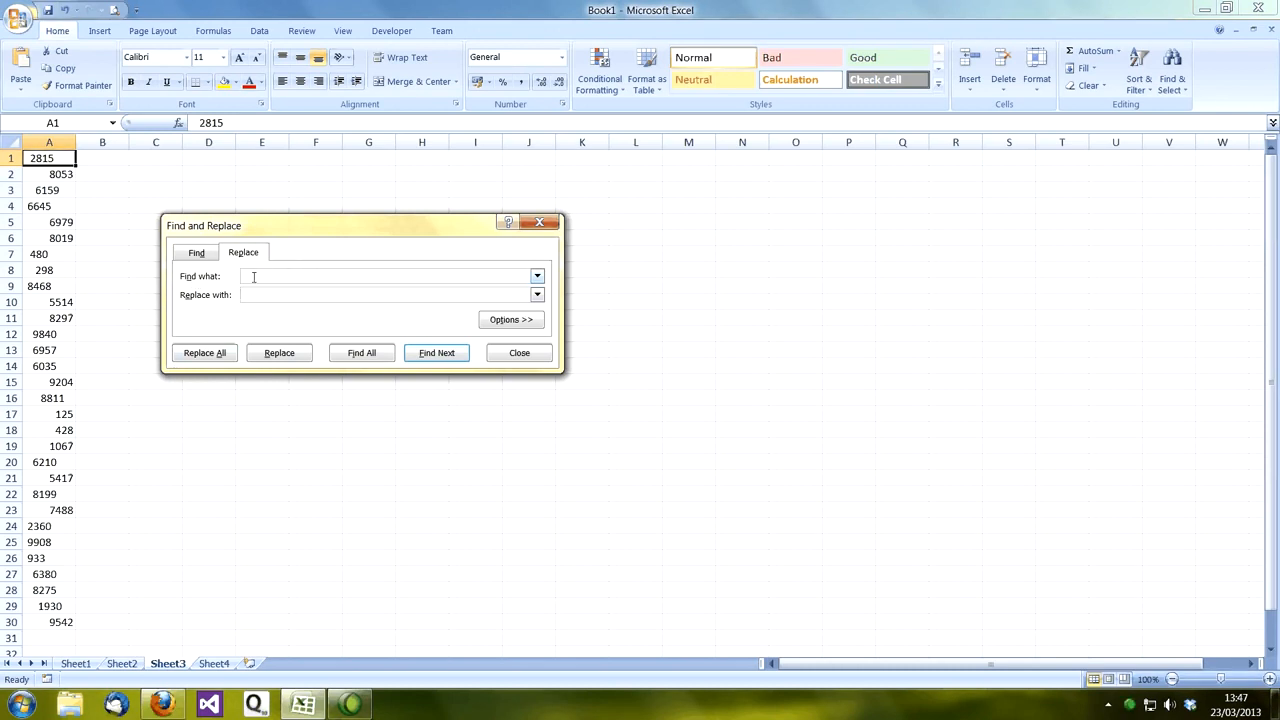
left_click(299, 276)
left_click(304, 295)
left_click(205, 354)
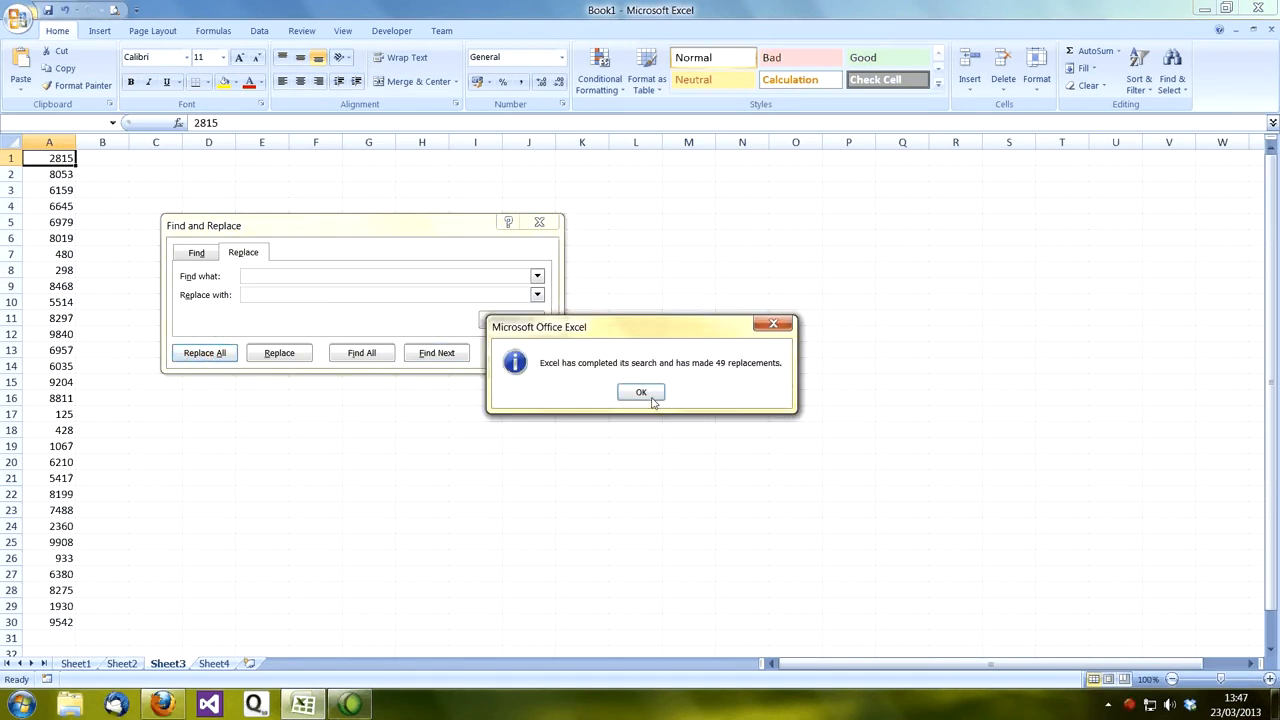
left_click(641, 392)
left_click(512, 353)
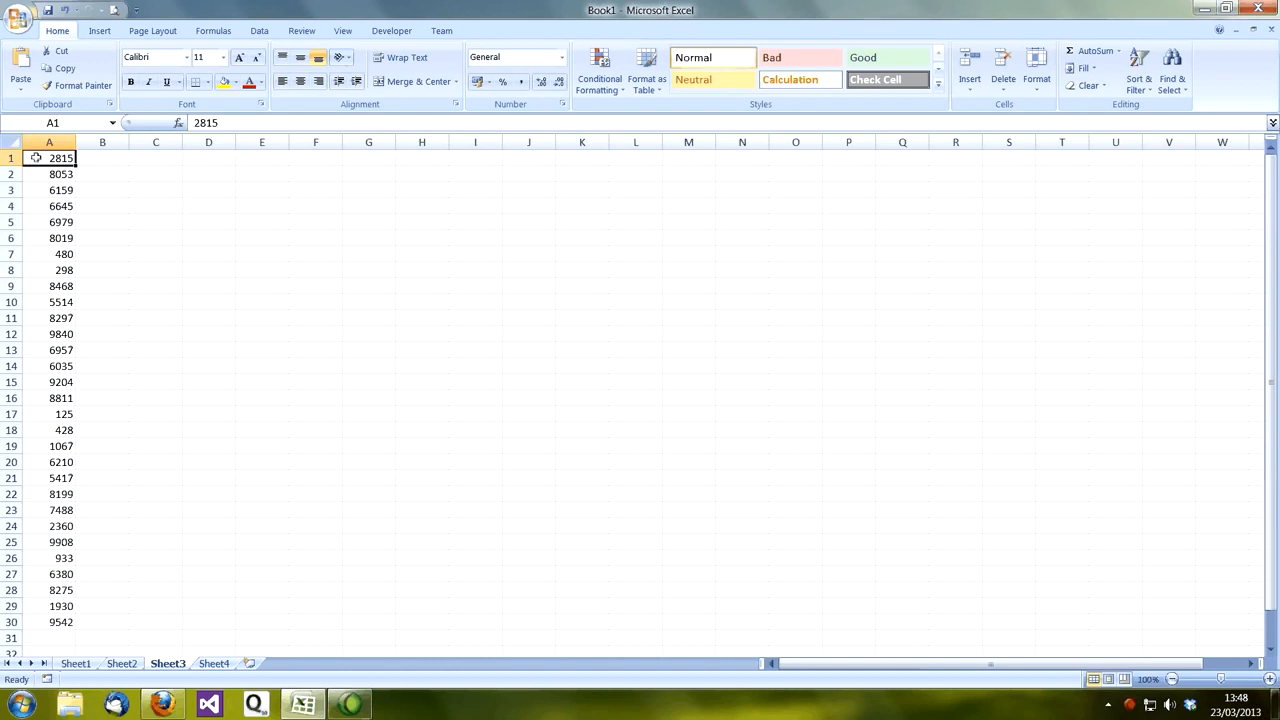
Step: Left-align the cleaned numbers in cells A1:A30
left_click_drag(36, 160, 63, 621)
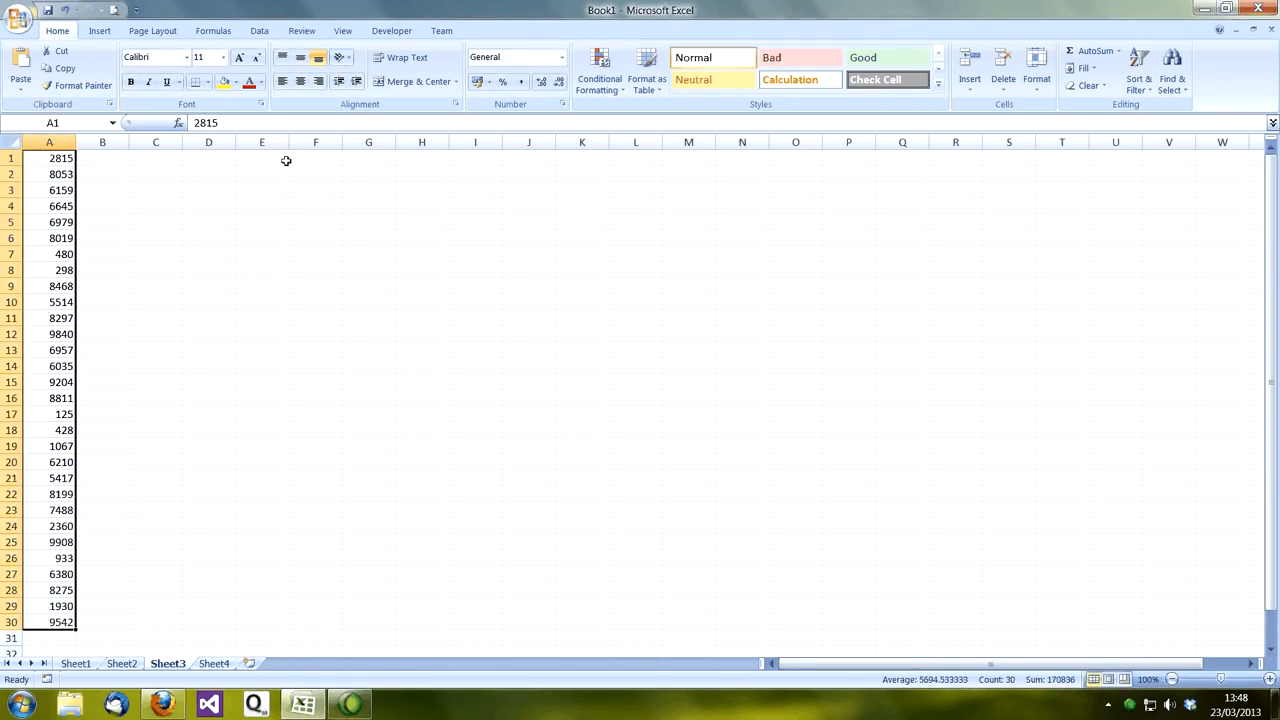
left_click(282, 81)
left_click(150, 289)
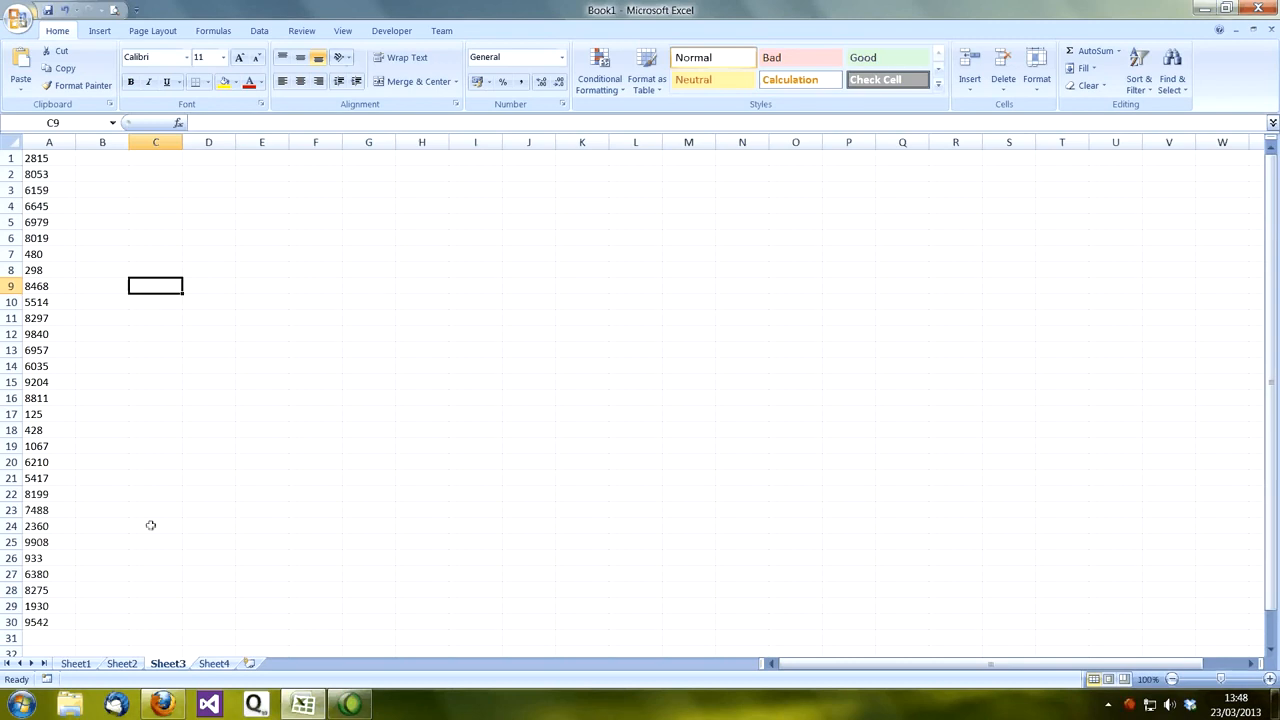
Step: Switch to Sheet4 and widen column A slightly so the names fit
left_click(213, 663)
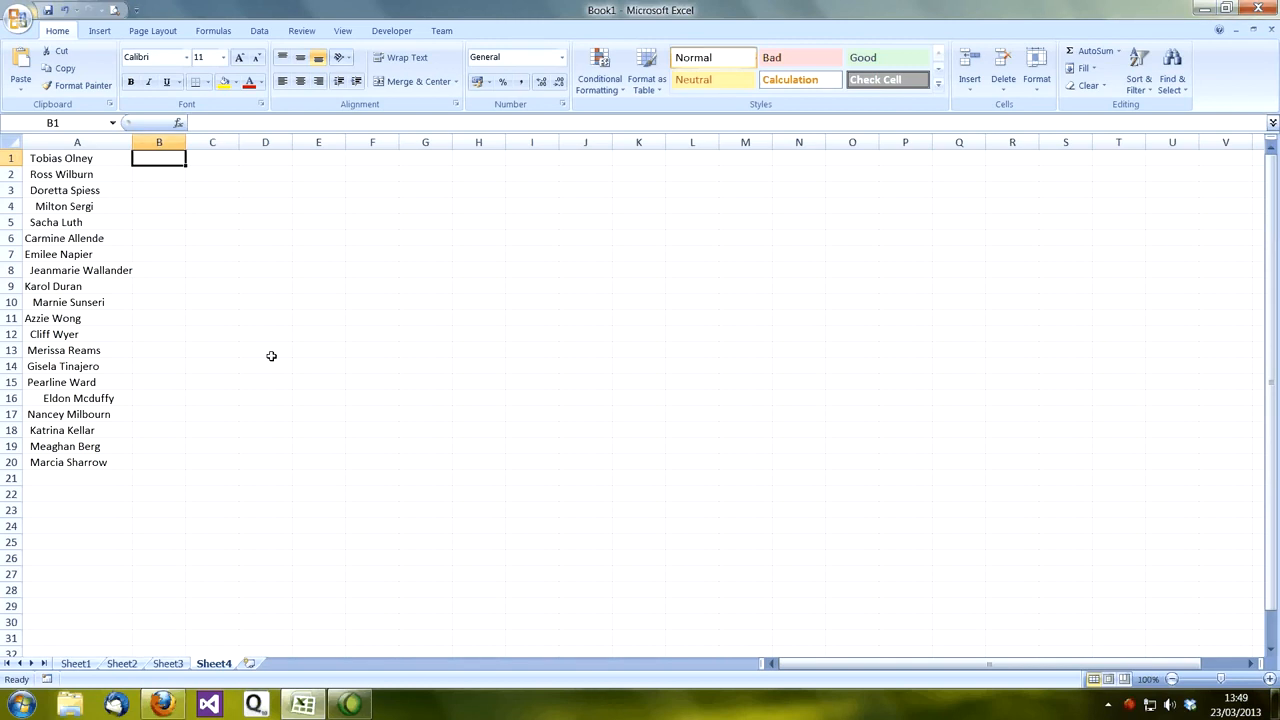
left_click_drag(132, 143, 149, 146)
left_click(84, 158)
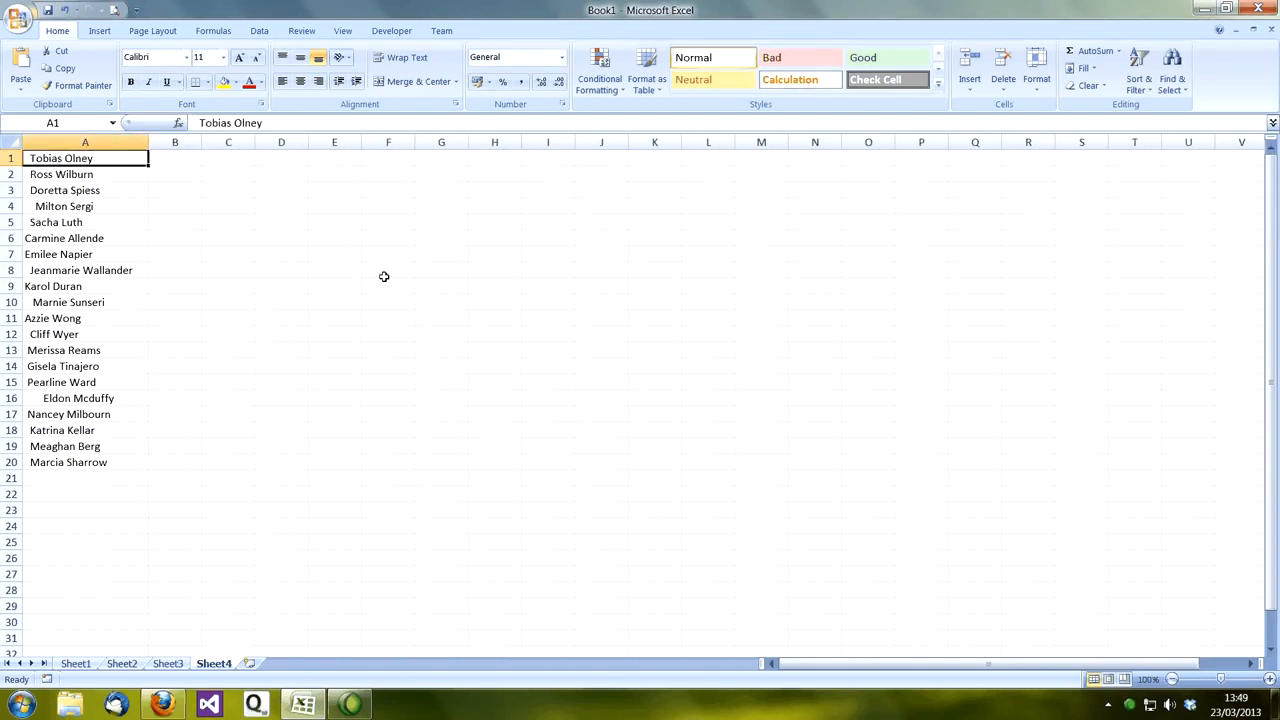
Step: Try to clean the names in column A by replacing every space with nothing
key("ctrl+h")
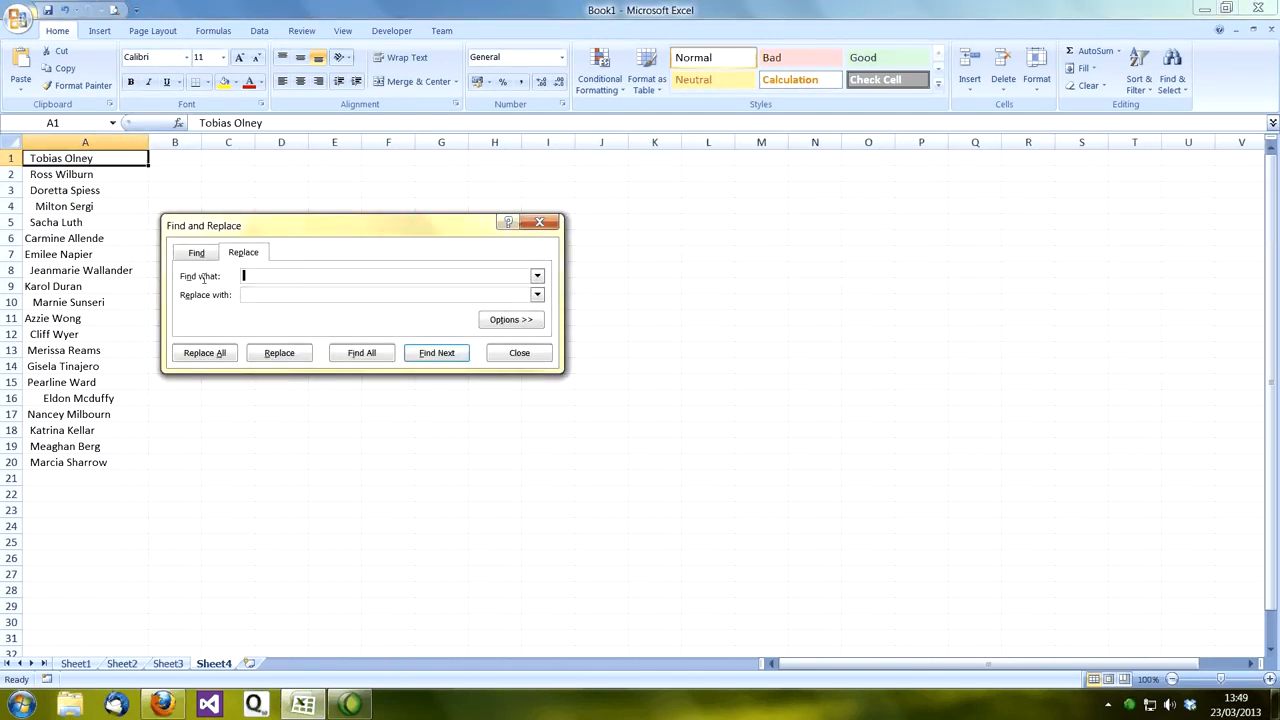
left_click(257, 296)
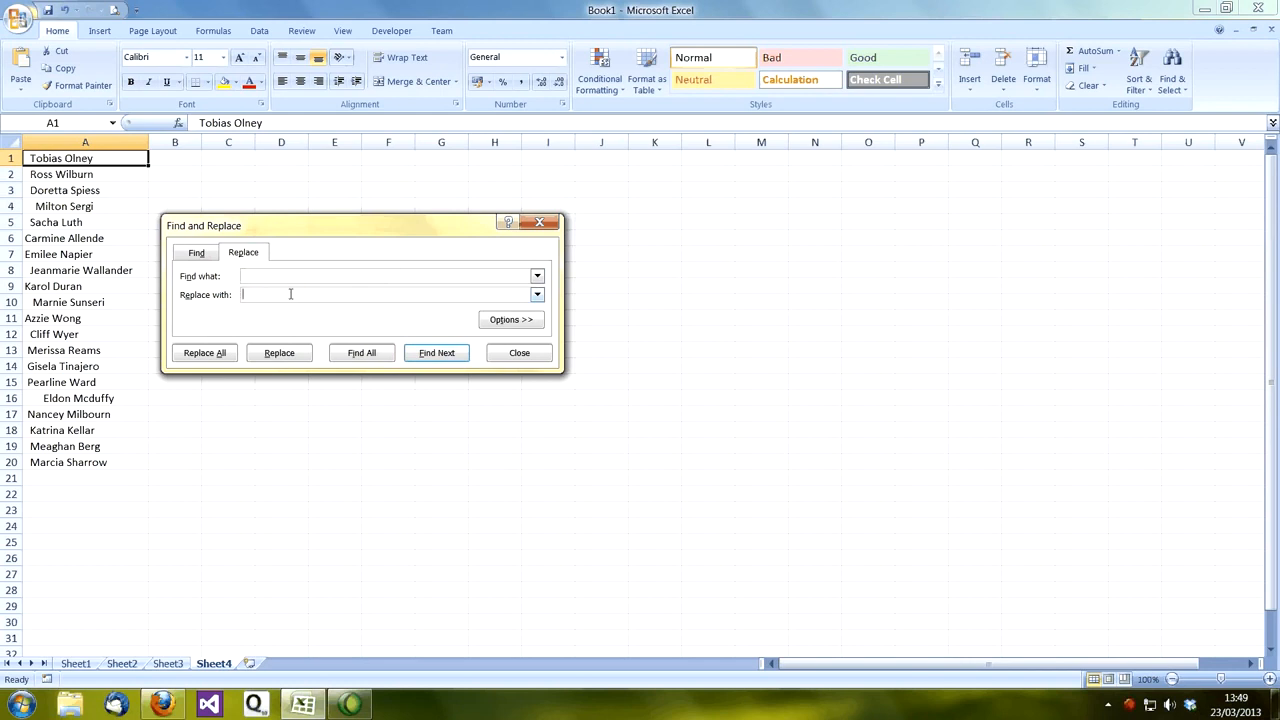
left_click(211, 358)
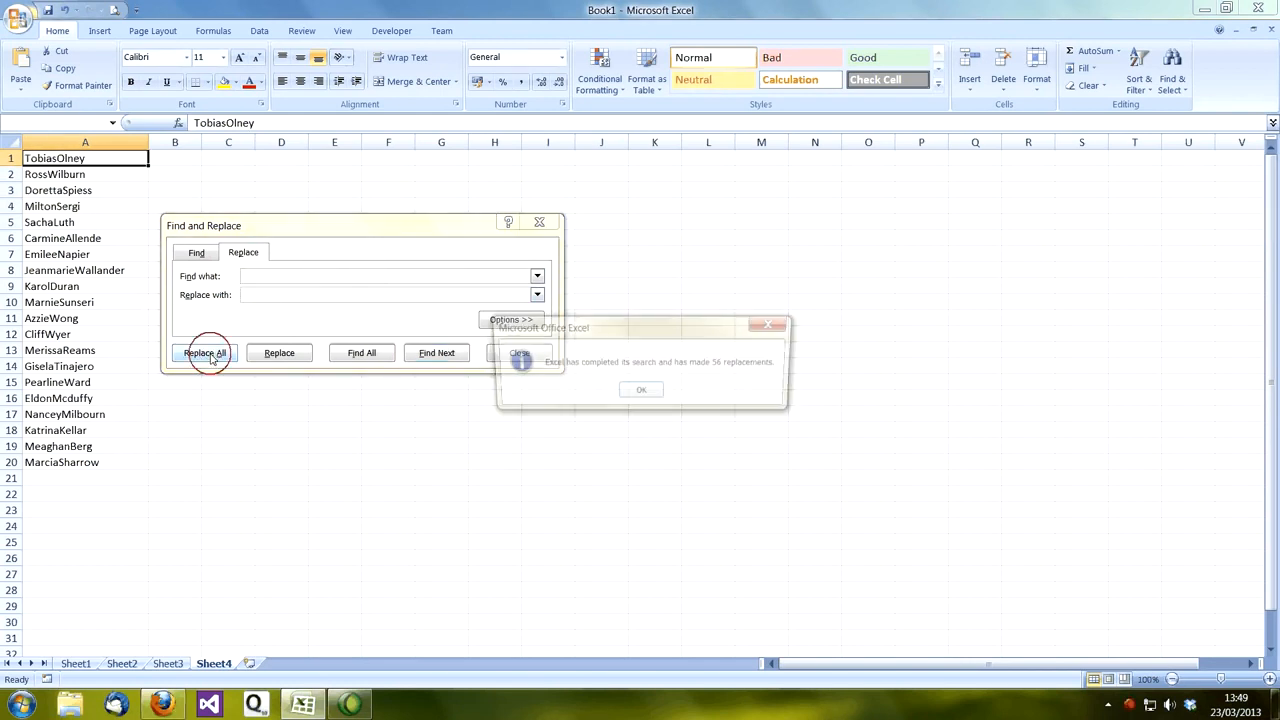
left_click(643, 397)
left_click(527, 354)
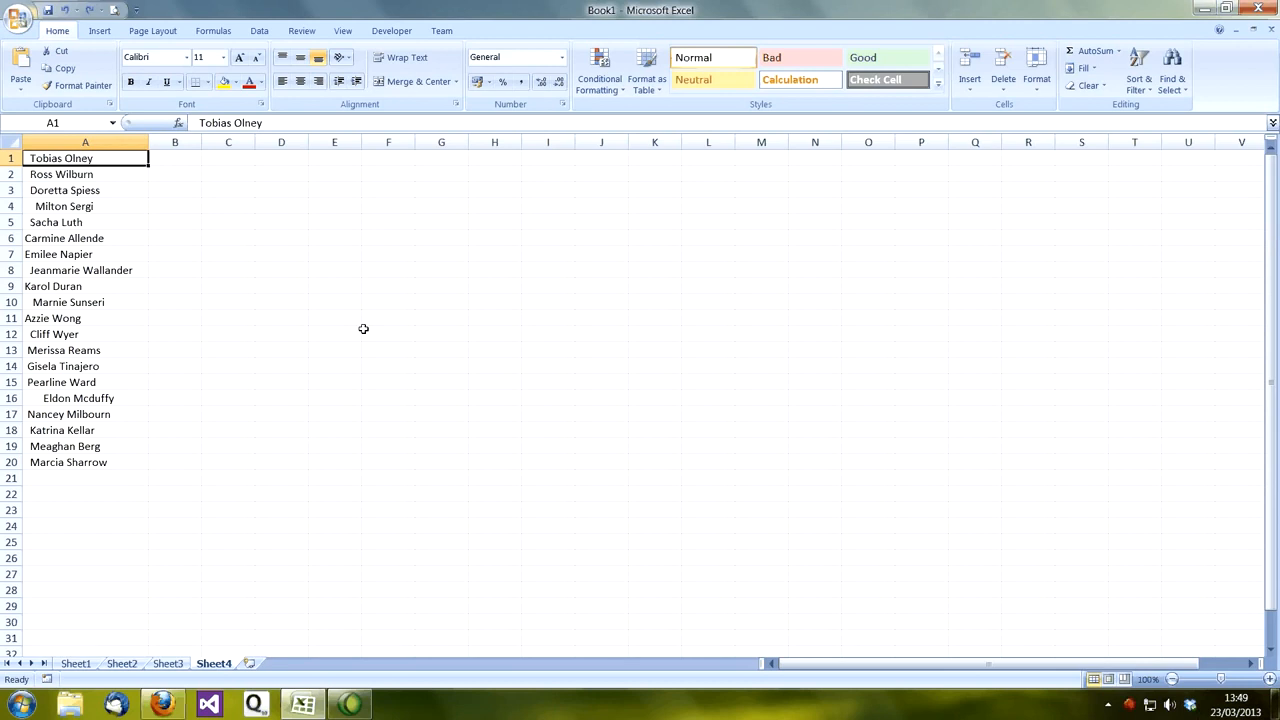
Step: Widen column B and enter the formula =TRIM(A1) in cell B1
left_click(172, 160)
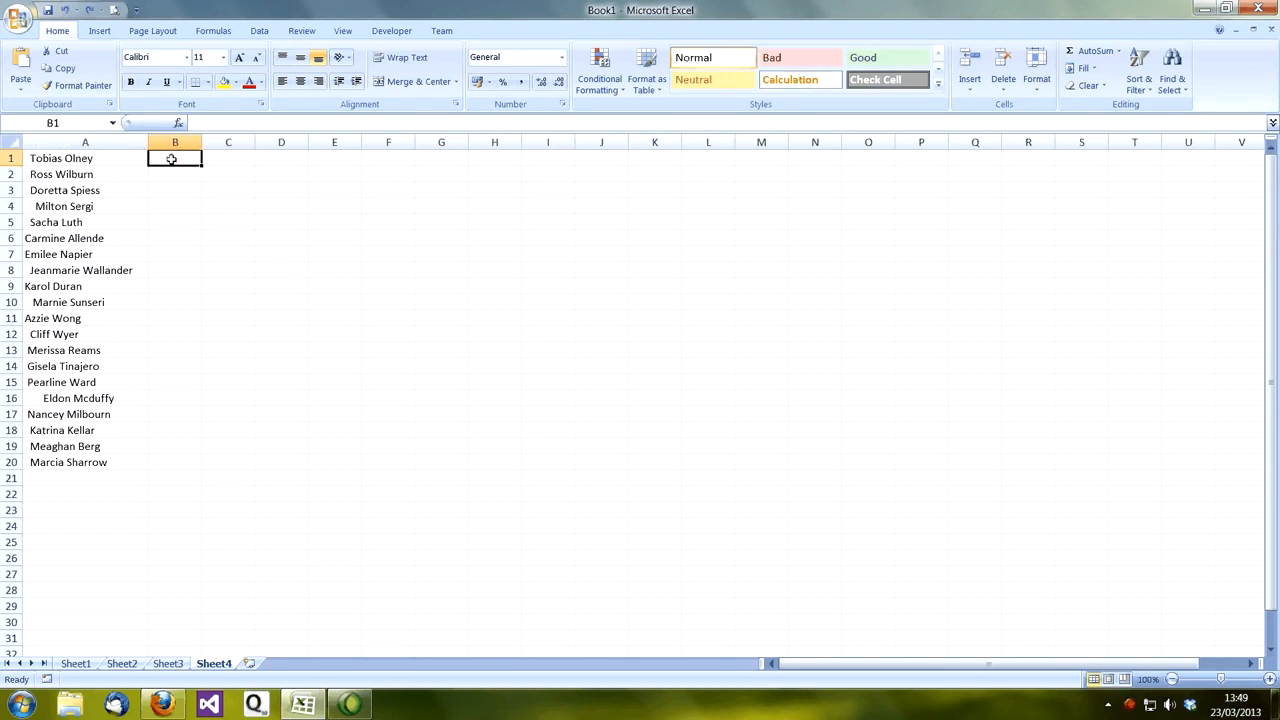
left_click_drag(202, 145, 238, 150)
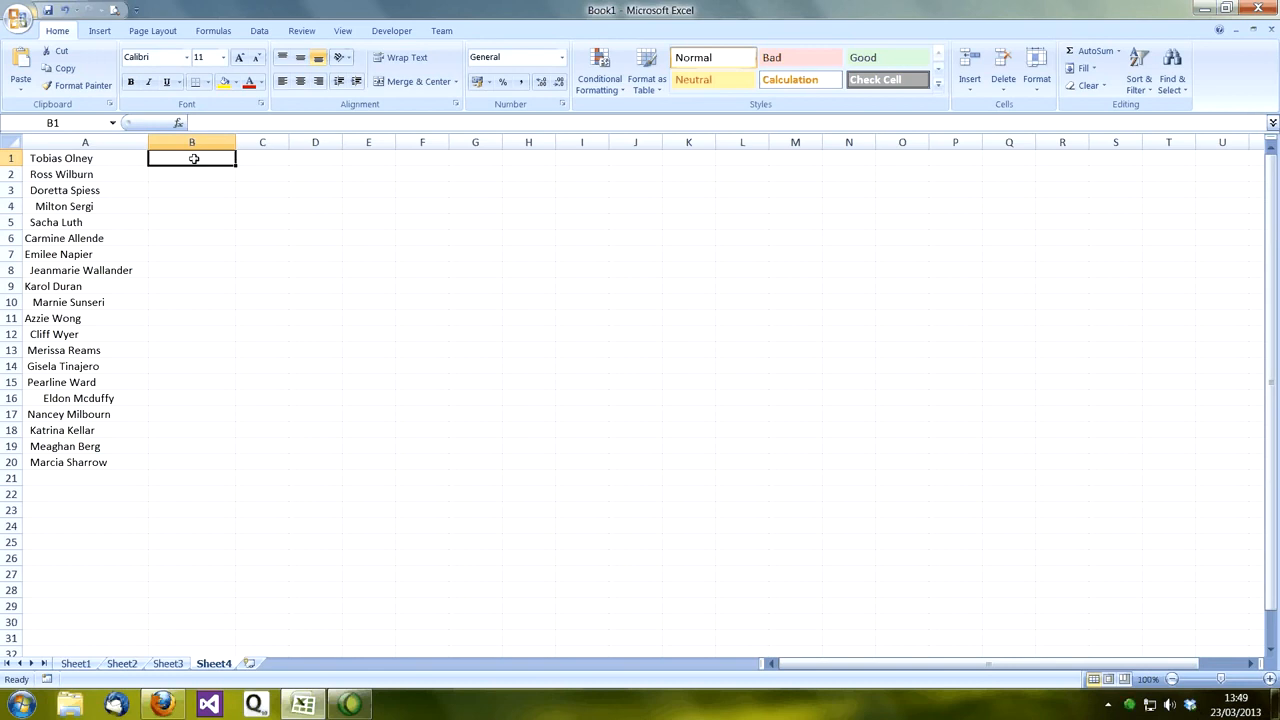
type("=")
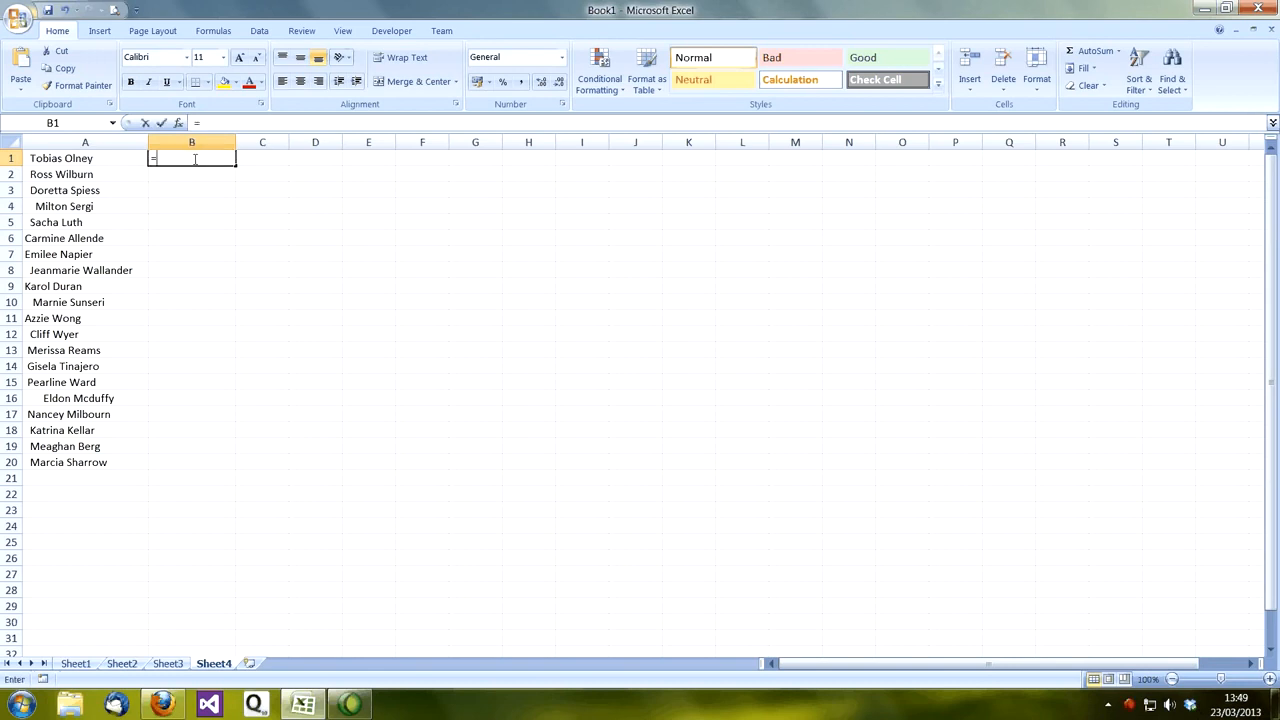
type("TRIM")
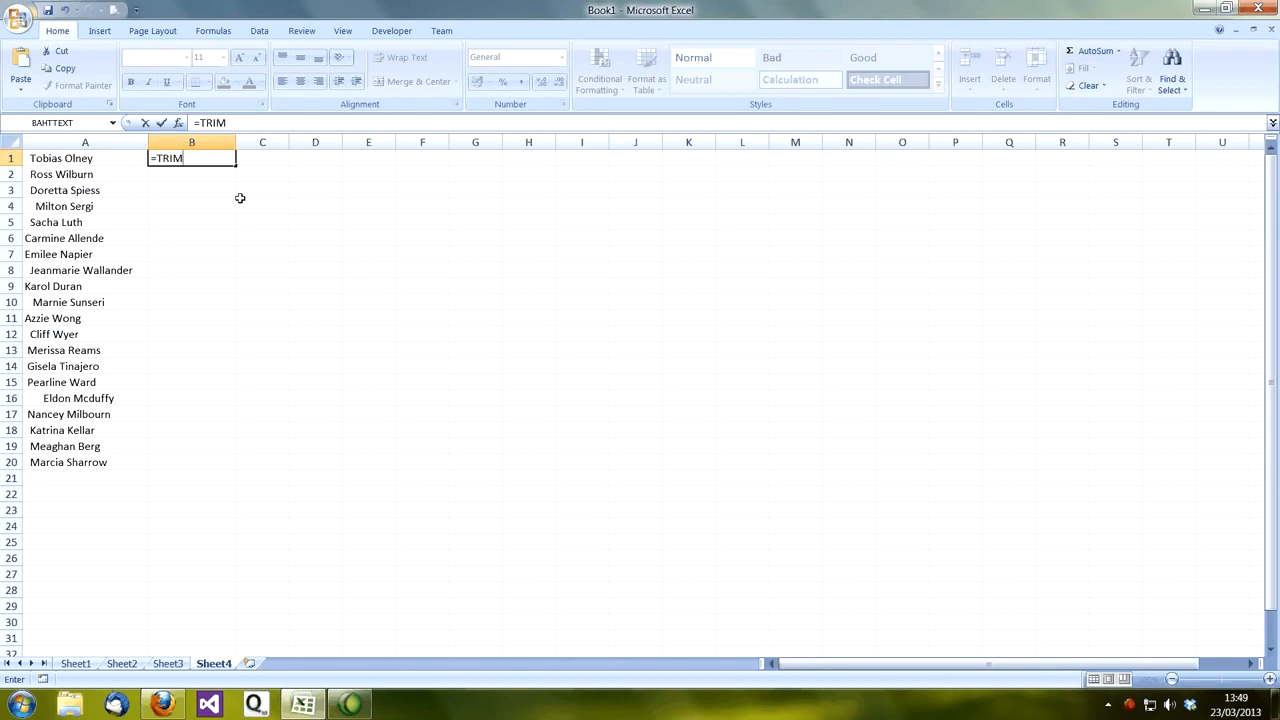
type("(")
left_click(125, 158)
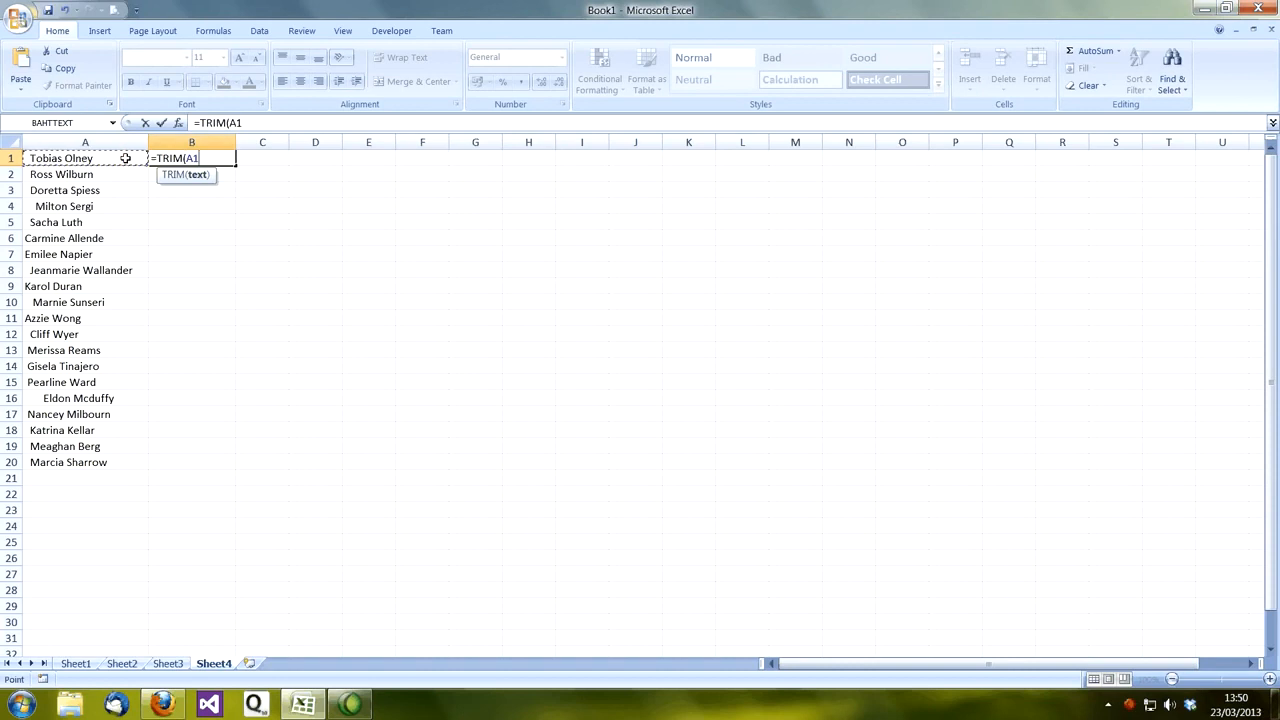
type(")")
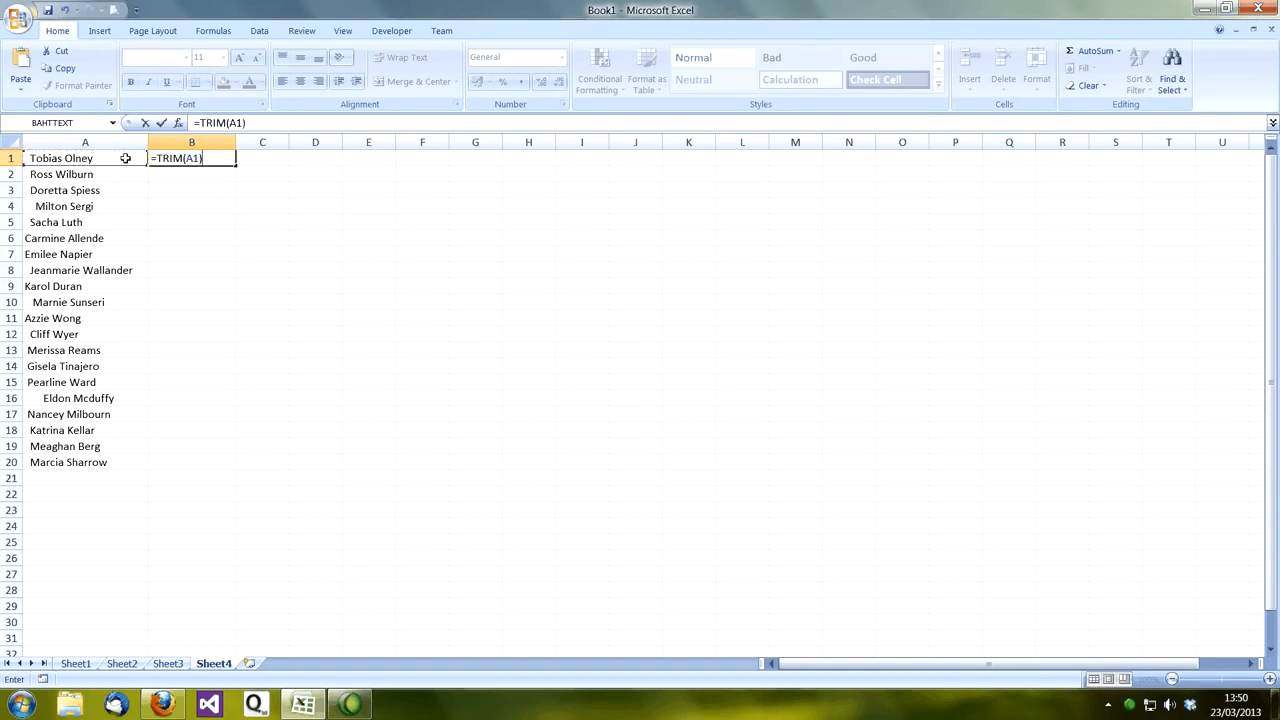
key("Return")
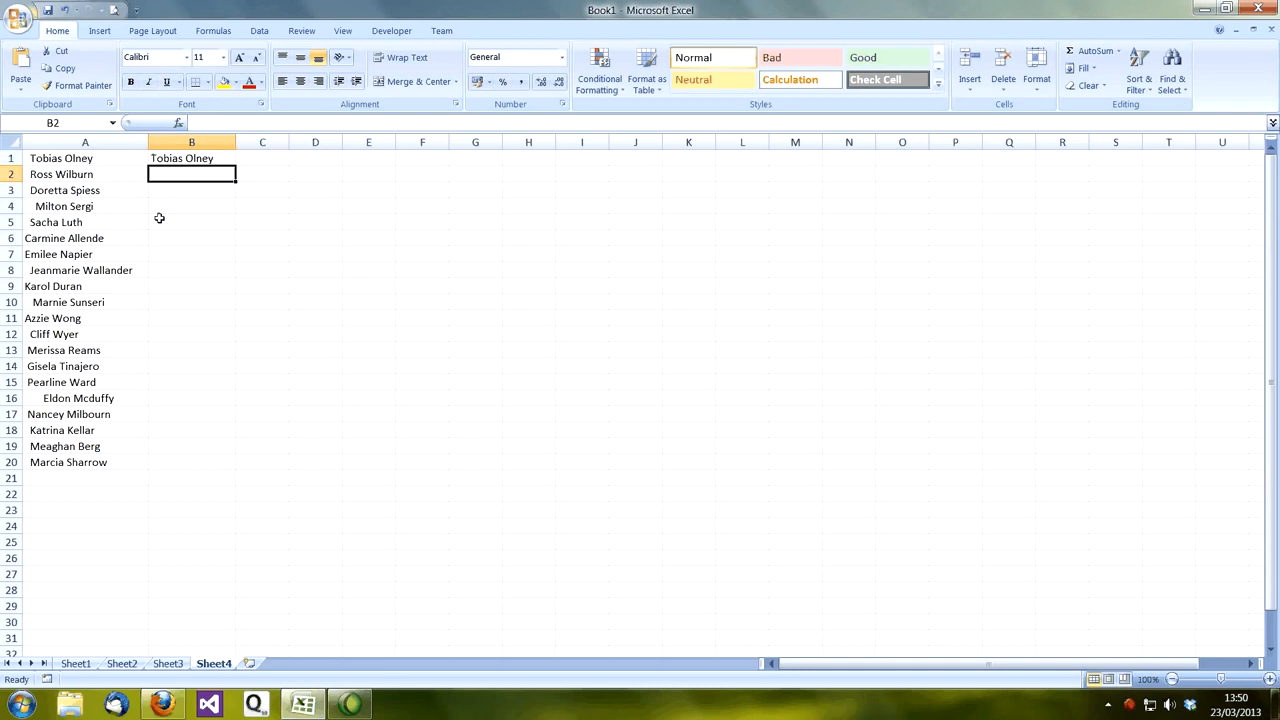
Step: Fill the TRIM formula from B1 down to B20 and widen column B to fit the longest name
key("Up")
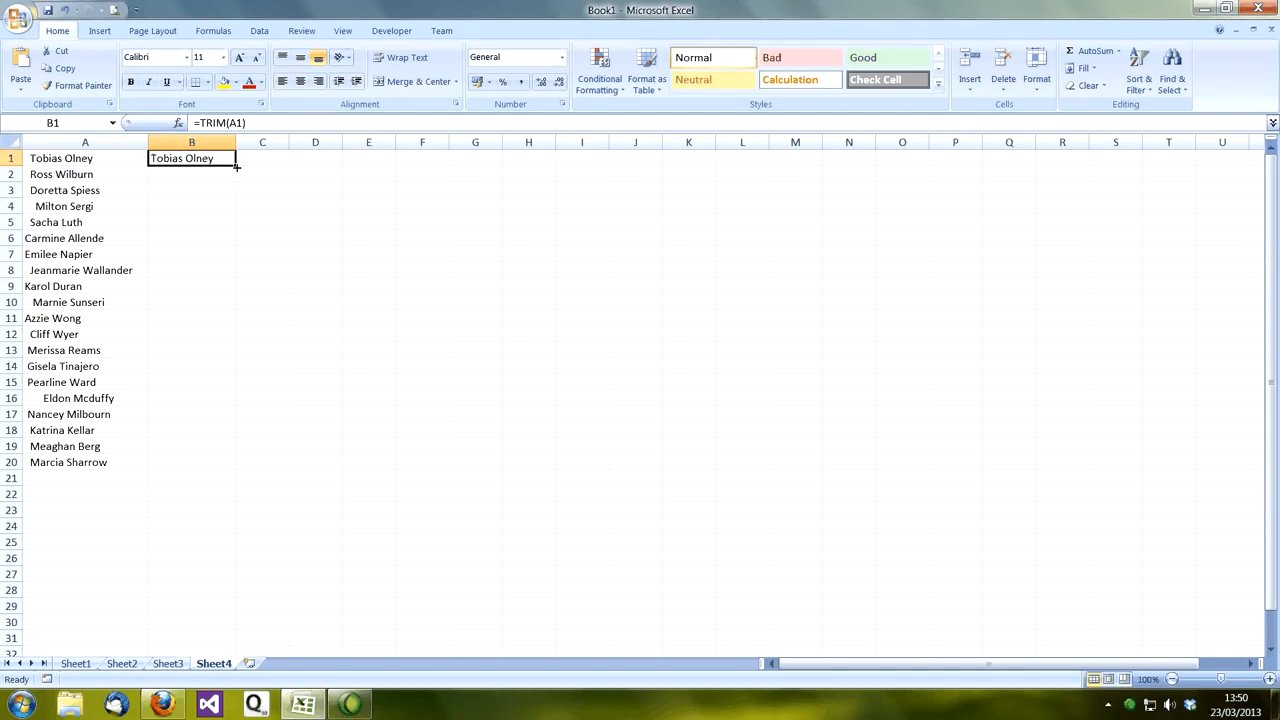
left_click_drag(236, 167, 226, 466)
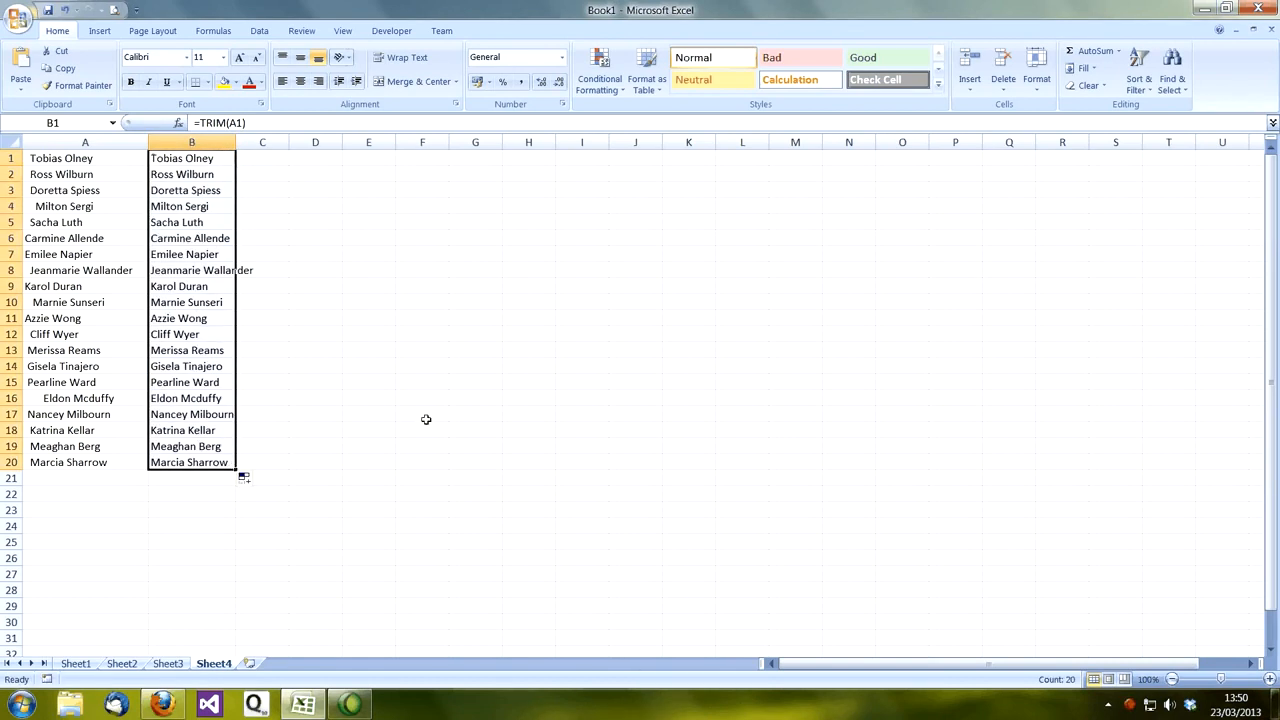
left_click(265, 188)
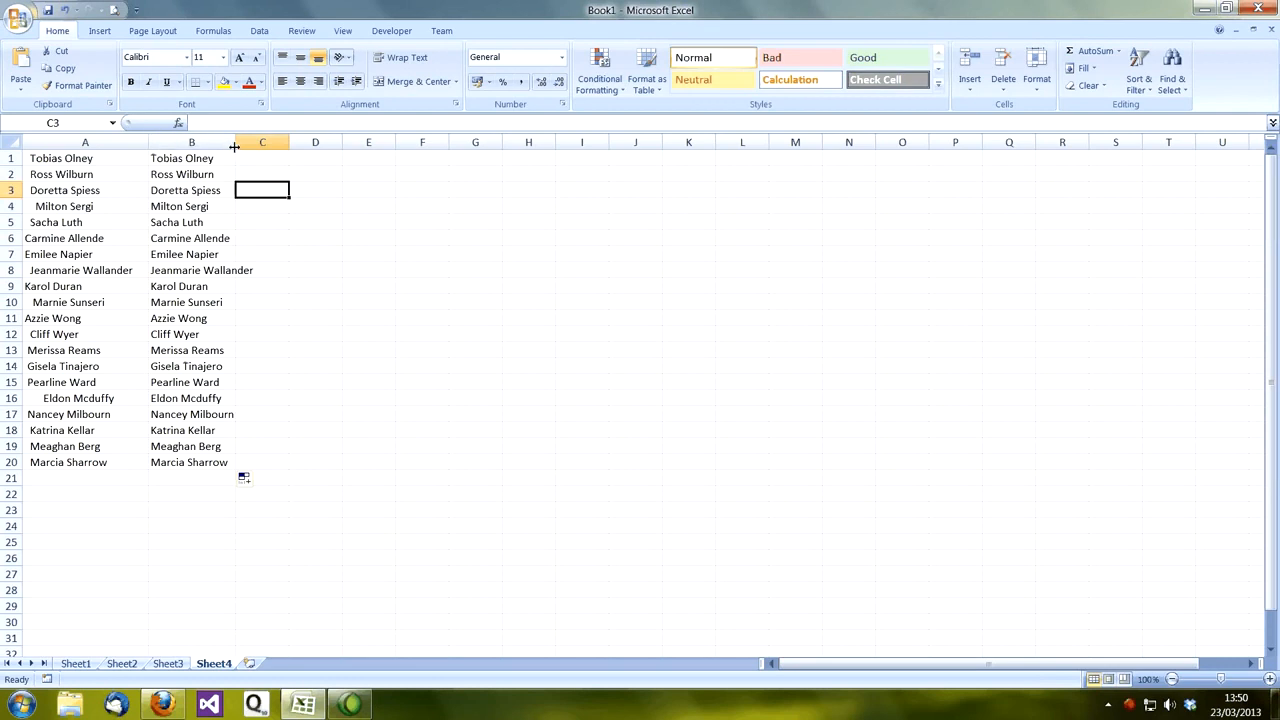
left_click_drag(235, 143, 261, 143)
left_click(387, 234)
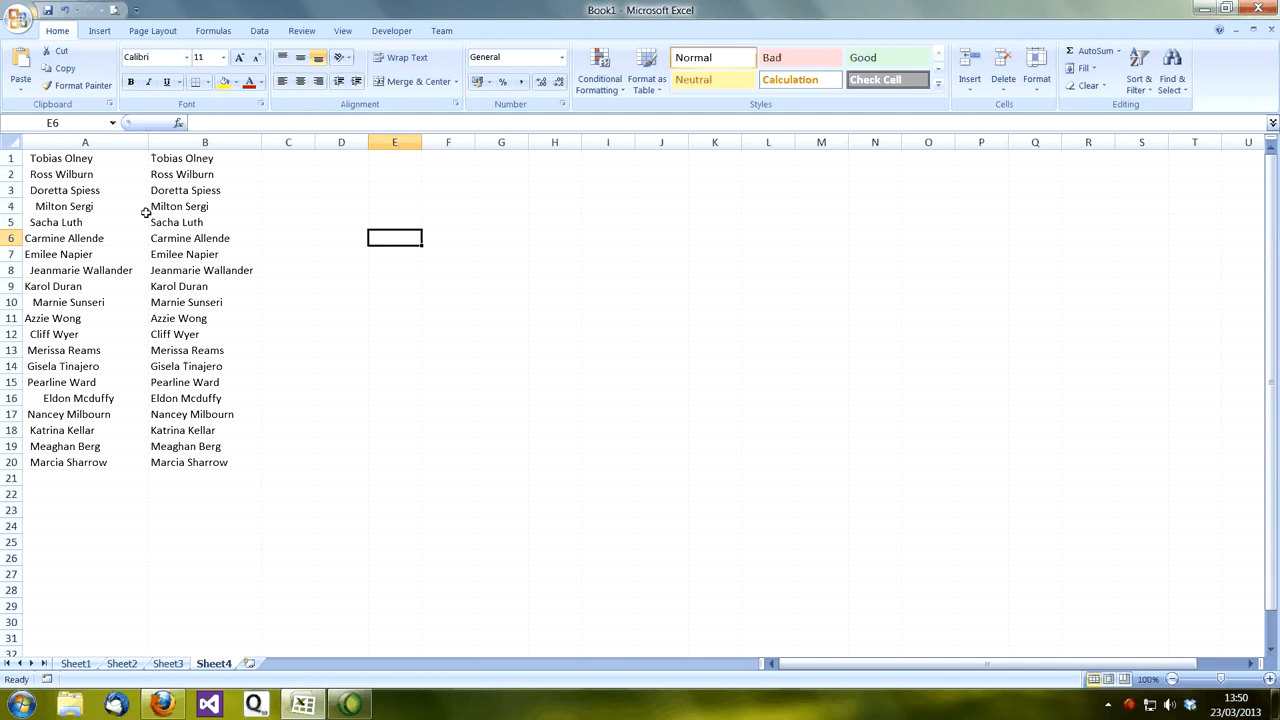
Step: Try deleting column A with the original untrimmed names
right_click(84, 141)
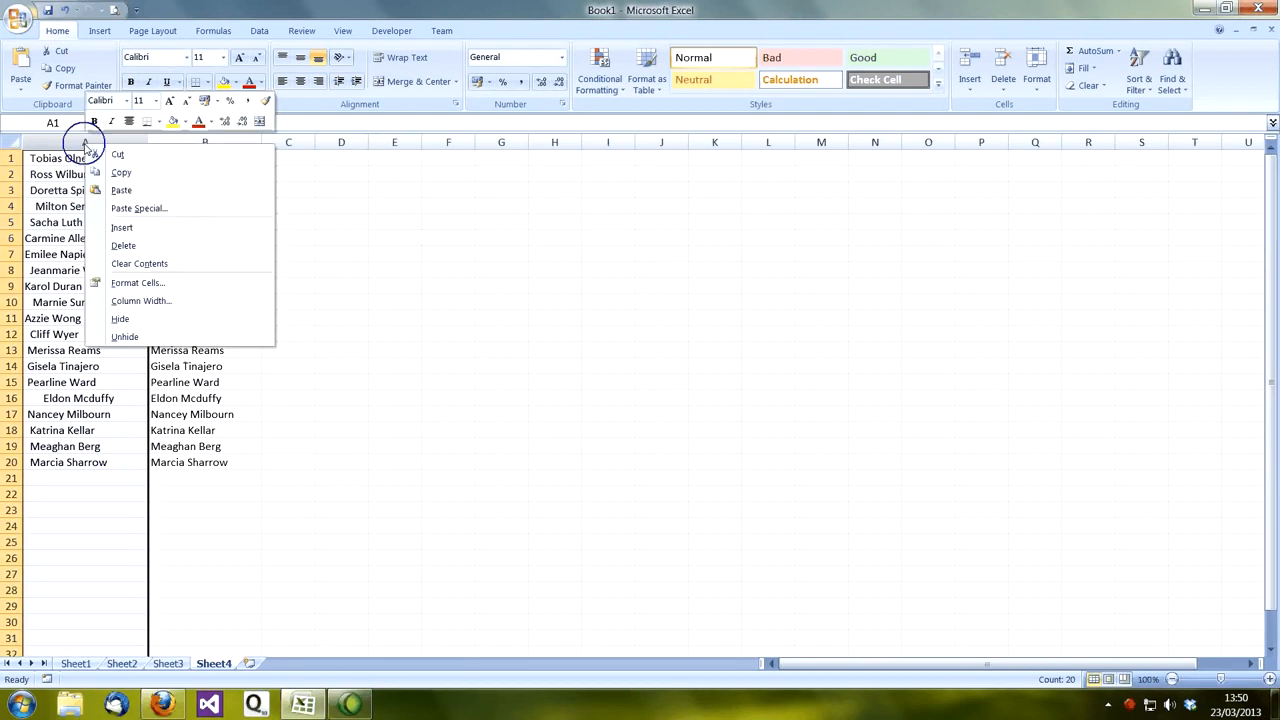
left_click(133, 246)
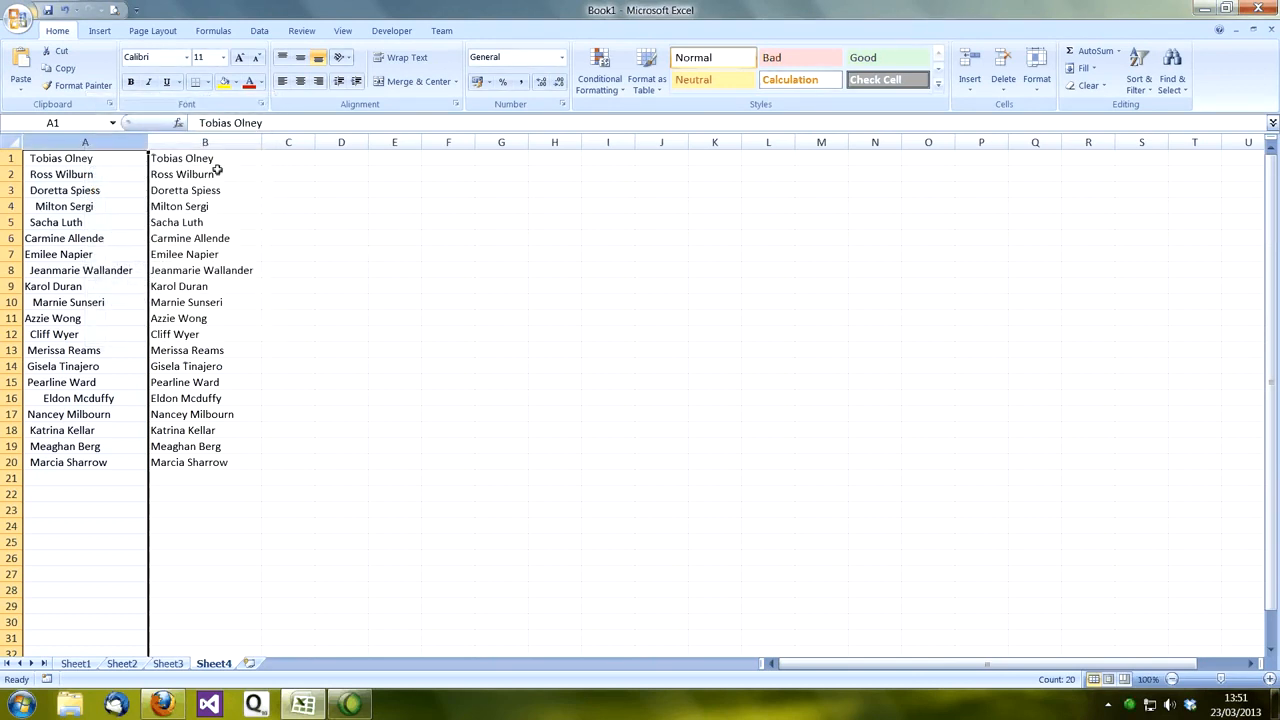
left_click(215, 163)
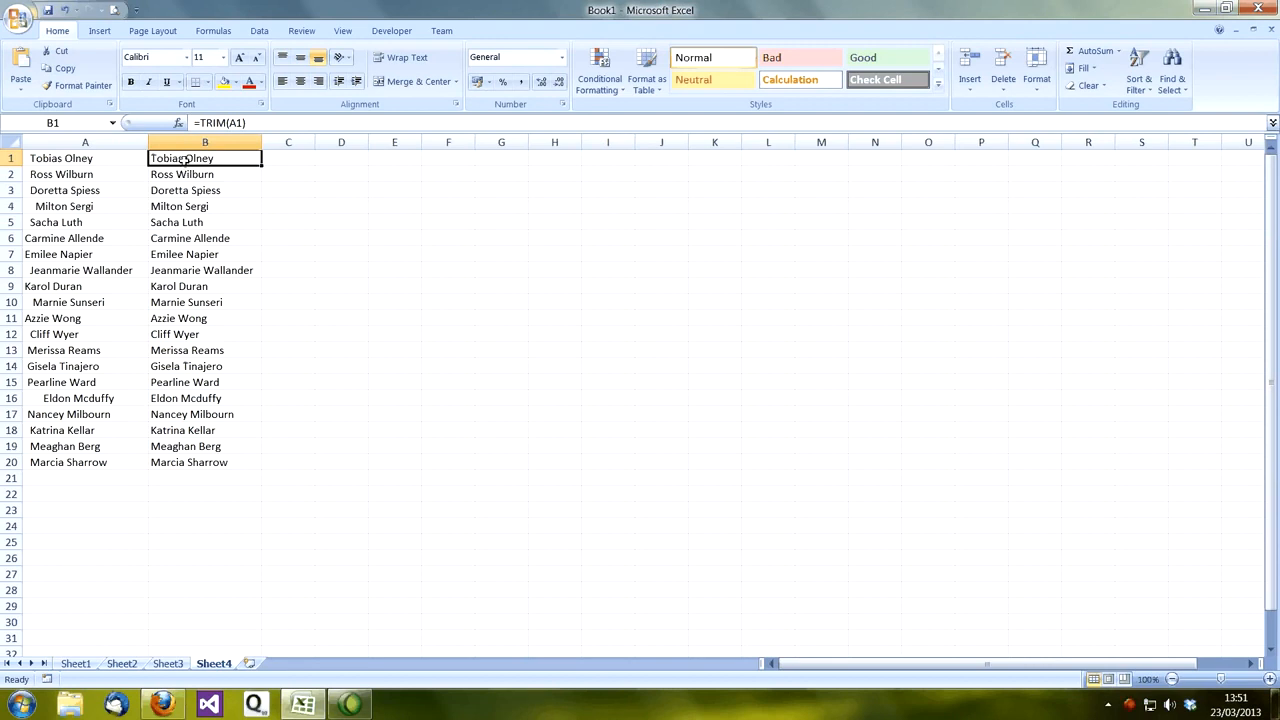
Step: Try a regular copy and paste of B1:B20 over the original names starting at A1, and undo the paste
left_click_drag(185, 159, 190, 463)
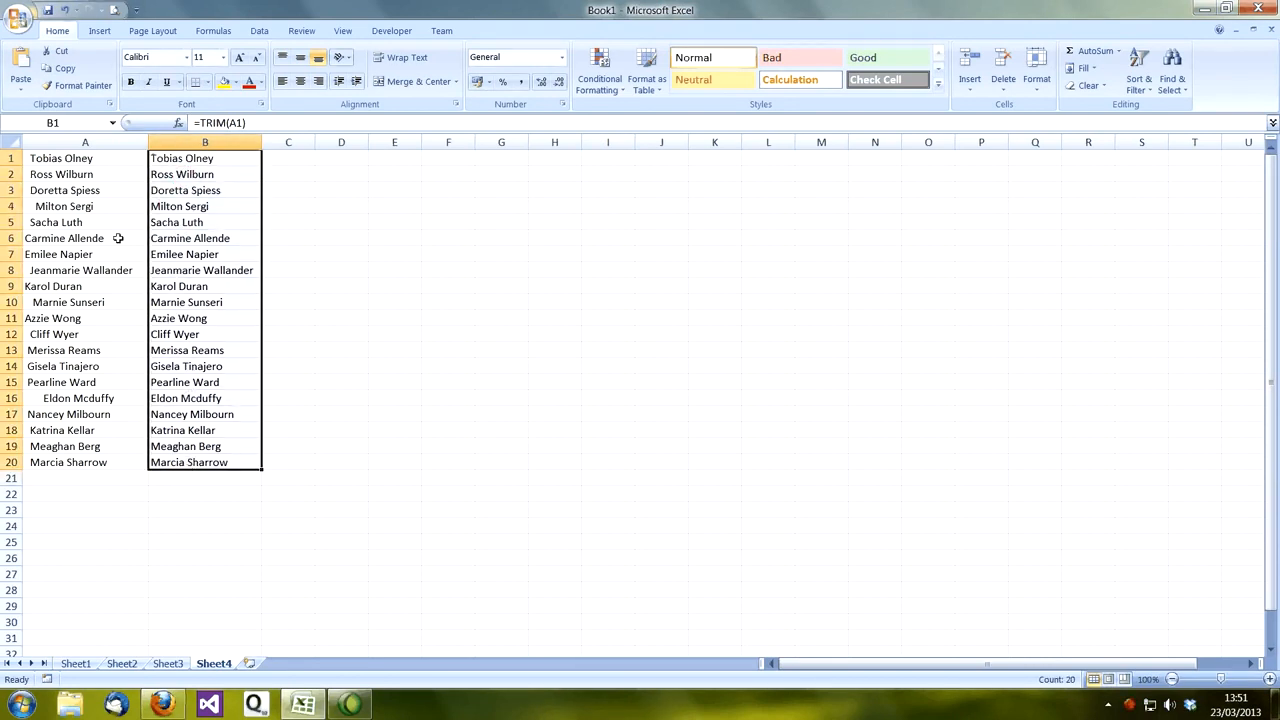
left_click(57, 69)
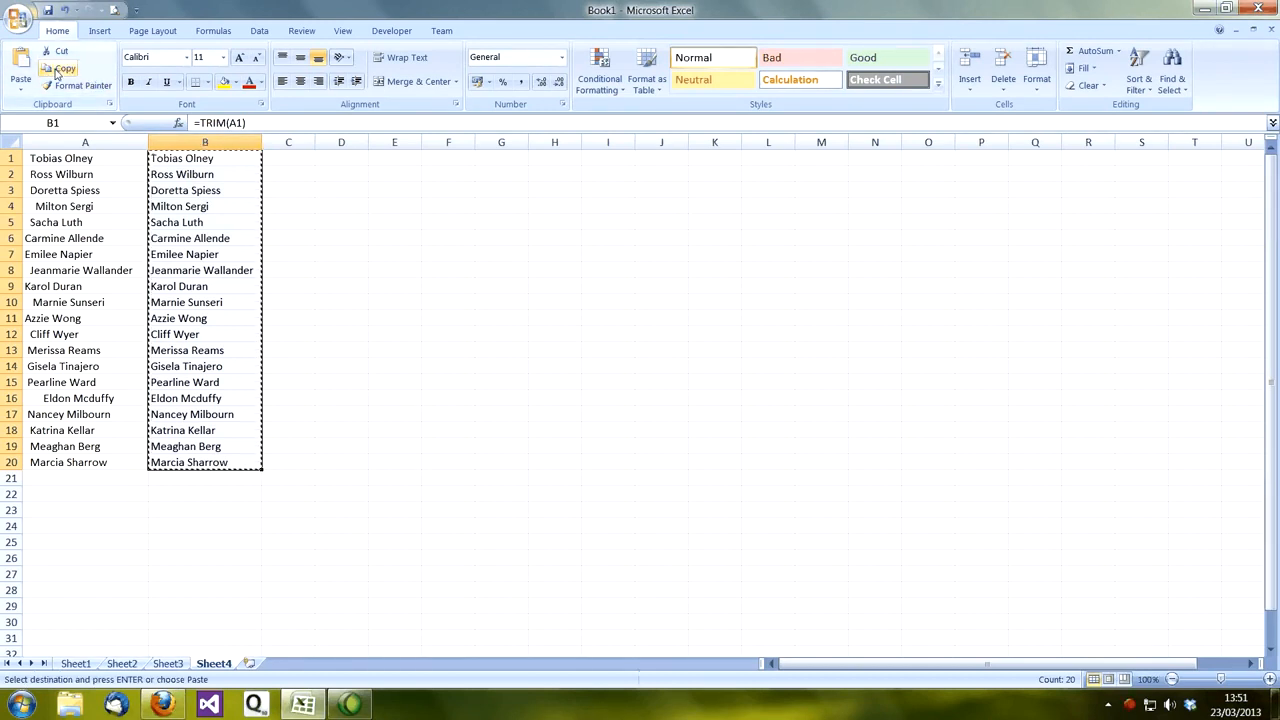
left_click(58, 158)
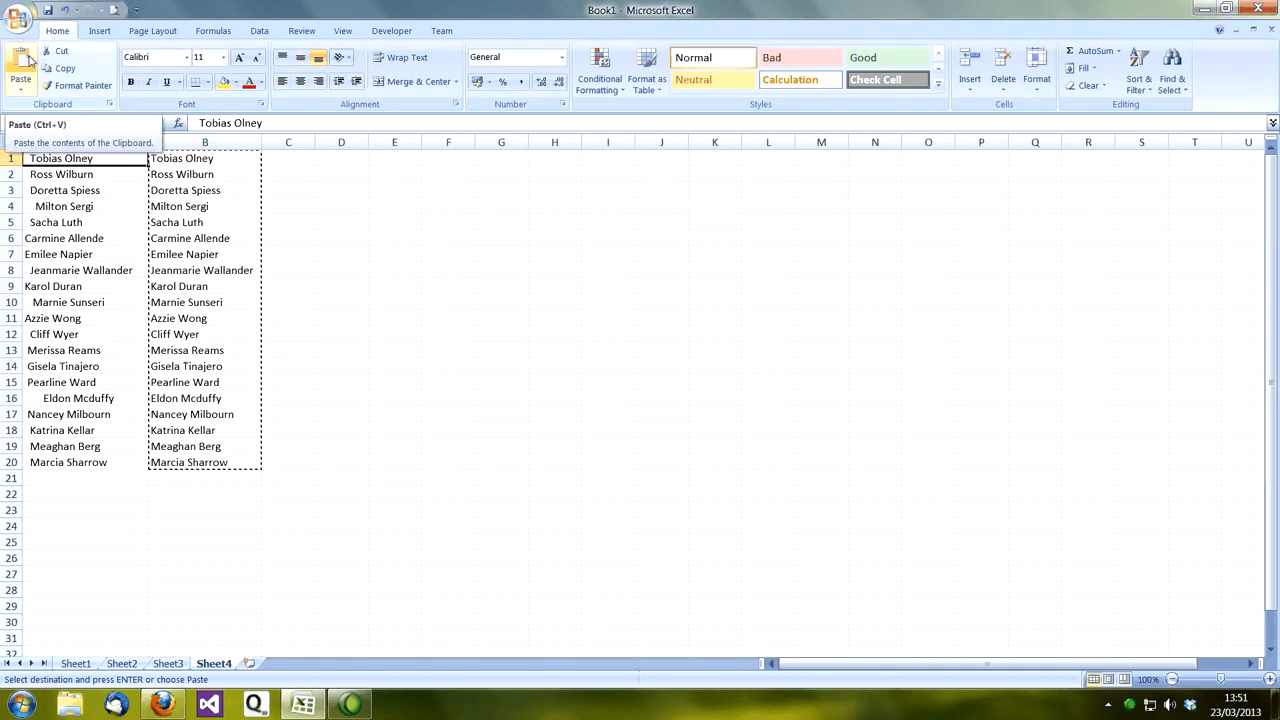
left_click(22, 66)
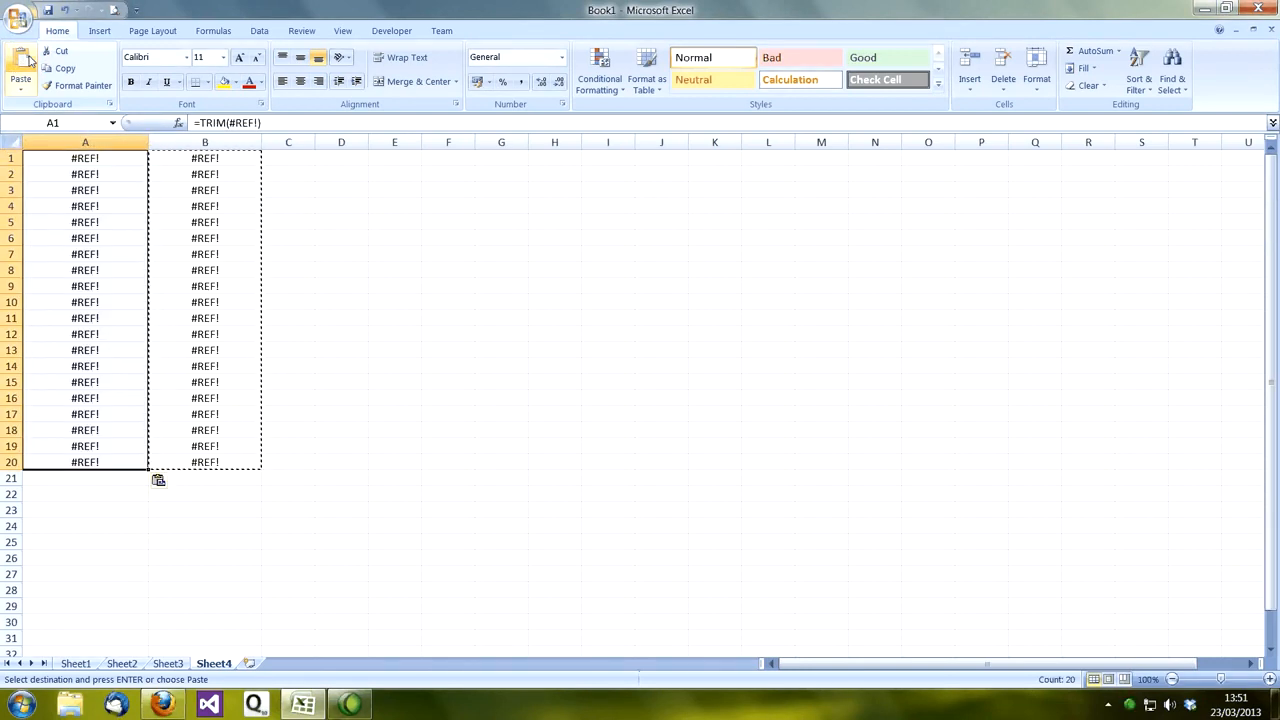
left_click(64, 10)
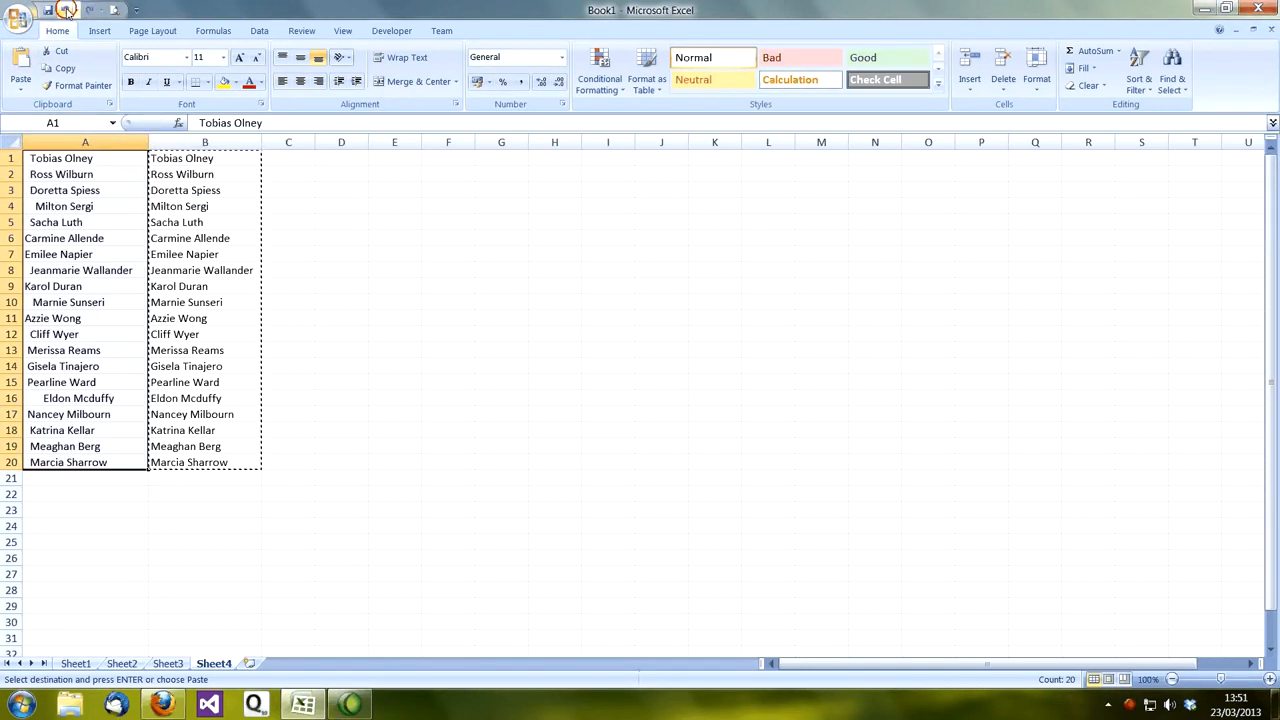
left_click(322, 253)
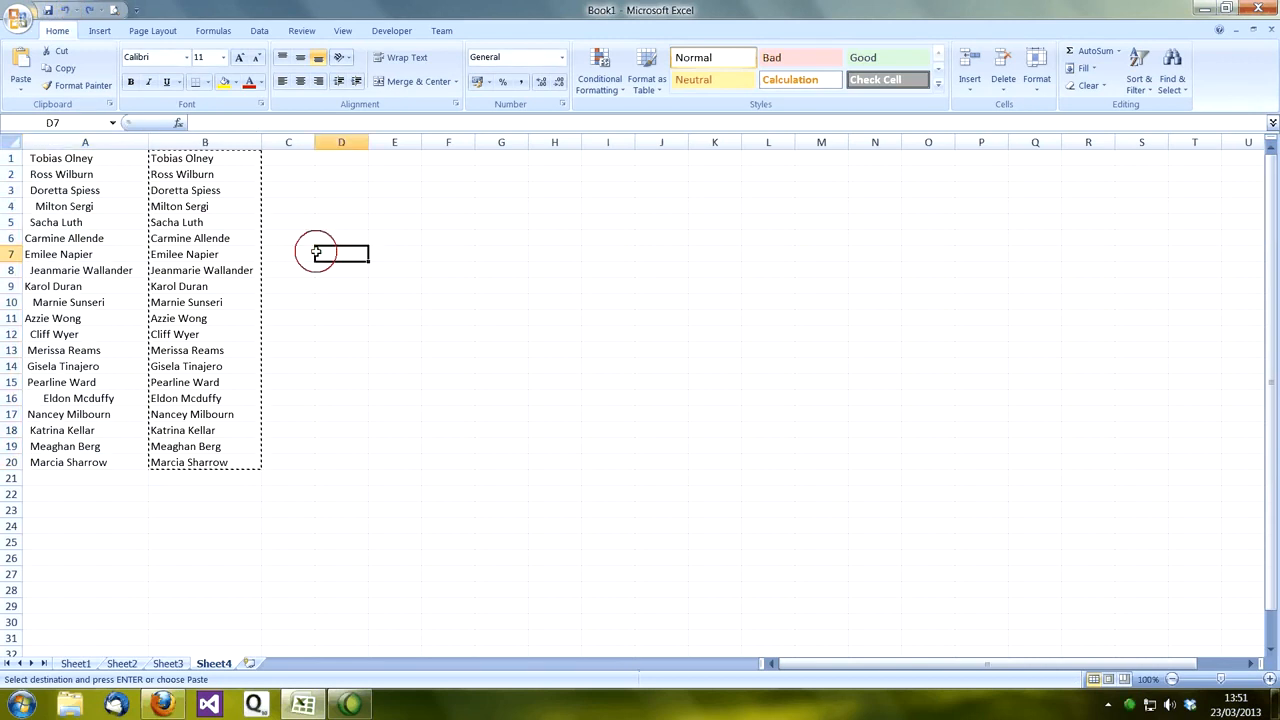
Step: Inspect the formula behind the trimmed name in cell B8 without changing it
left_click(190, 272)
double_click(200, 271)
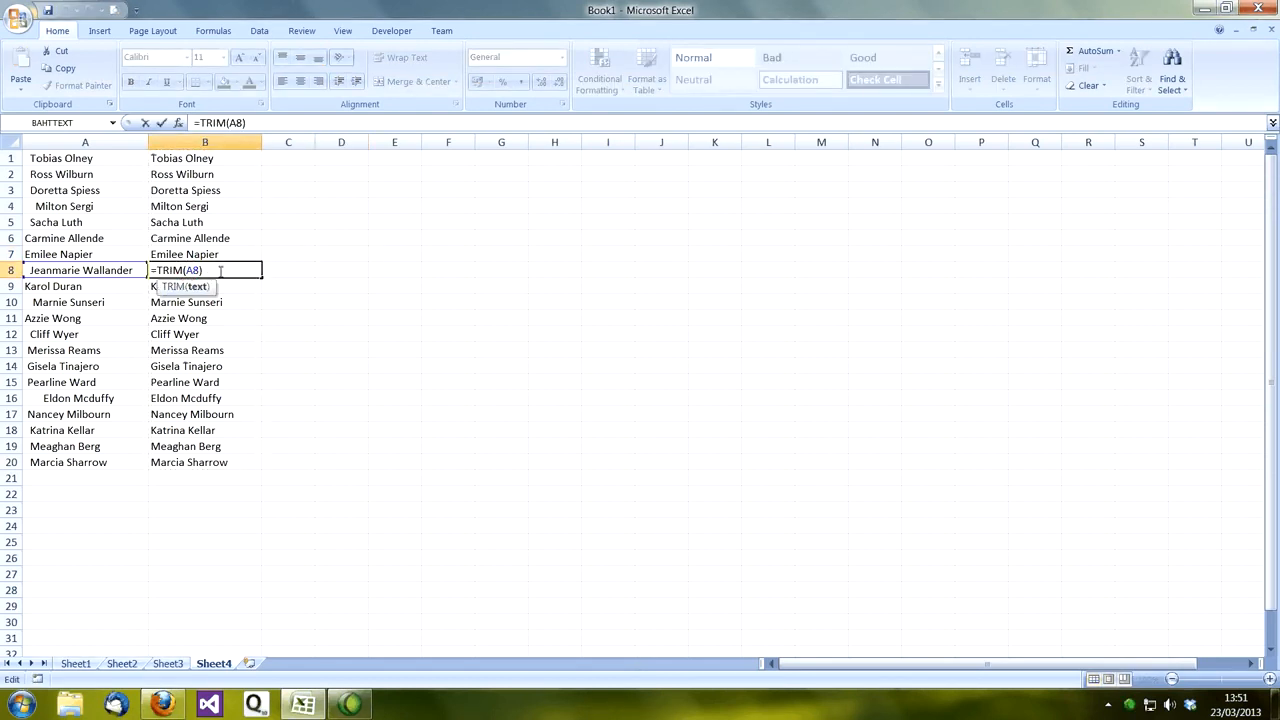
key("Escape")
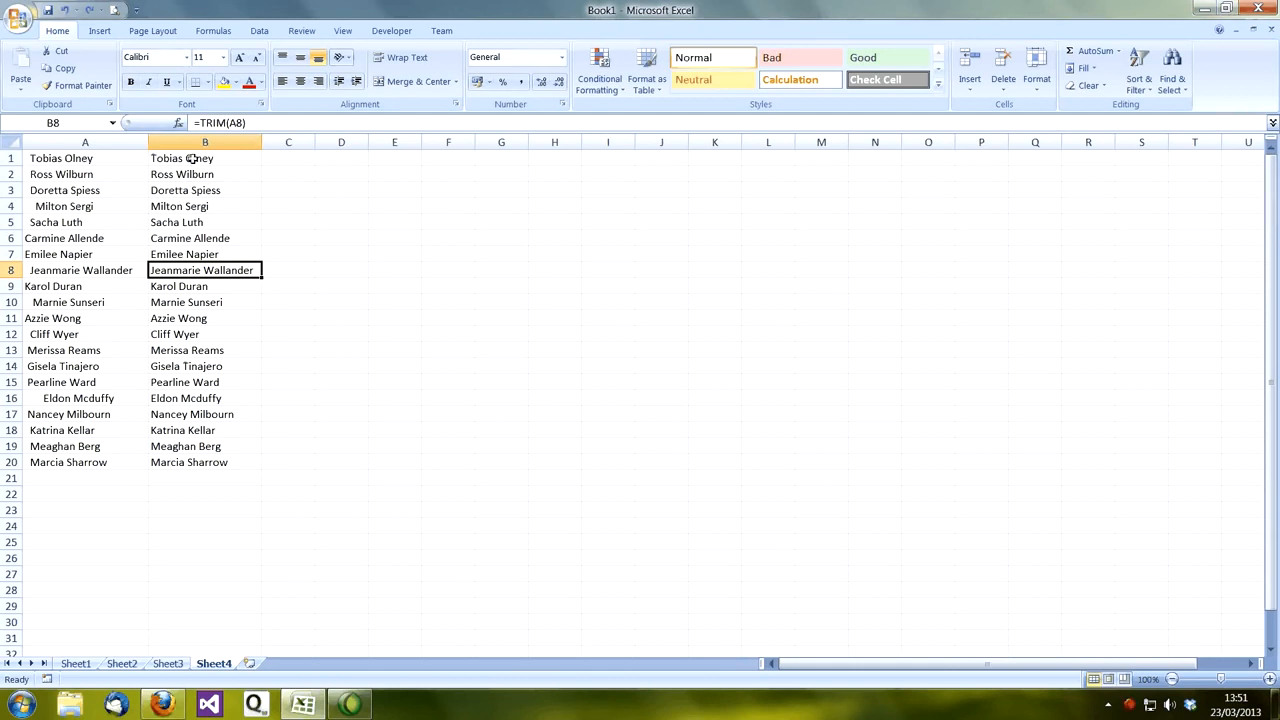
Step: Copy the trimmed names in B1:B20 and paste them as values only over the original names starting at A1
left_click_drag(192, 158, 172, 462)
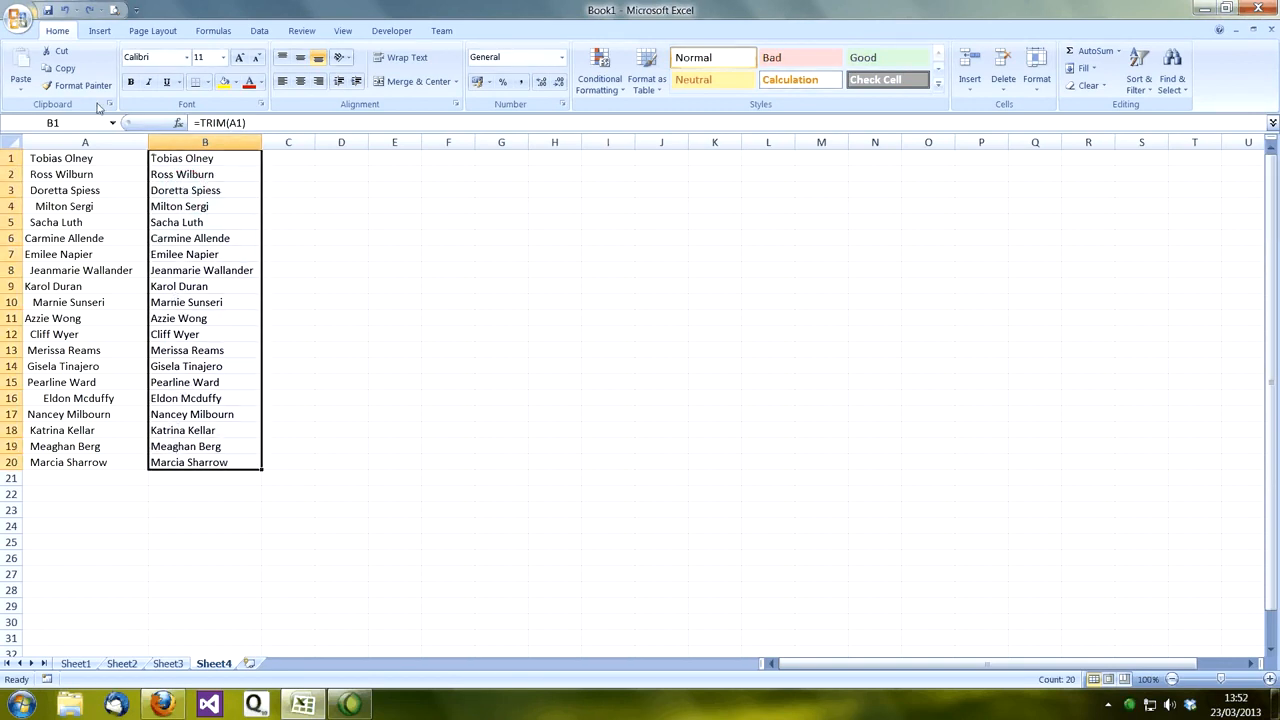
left_click(65, 68)
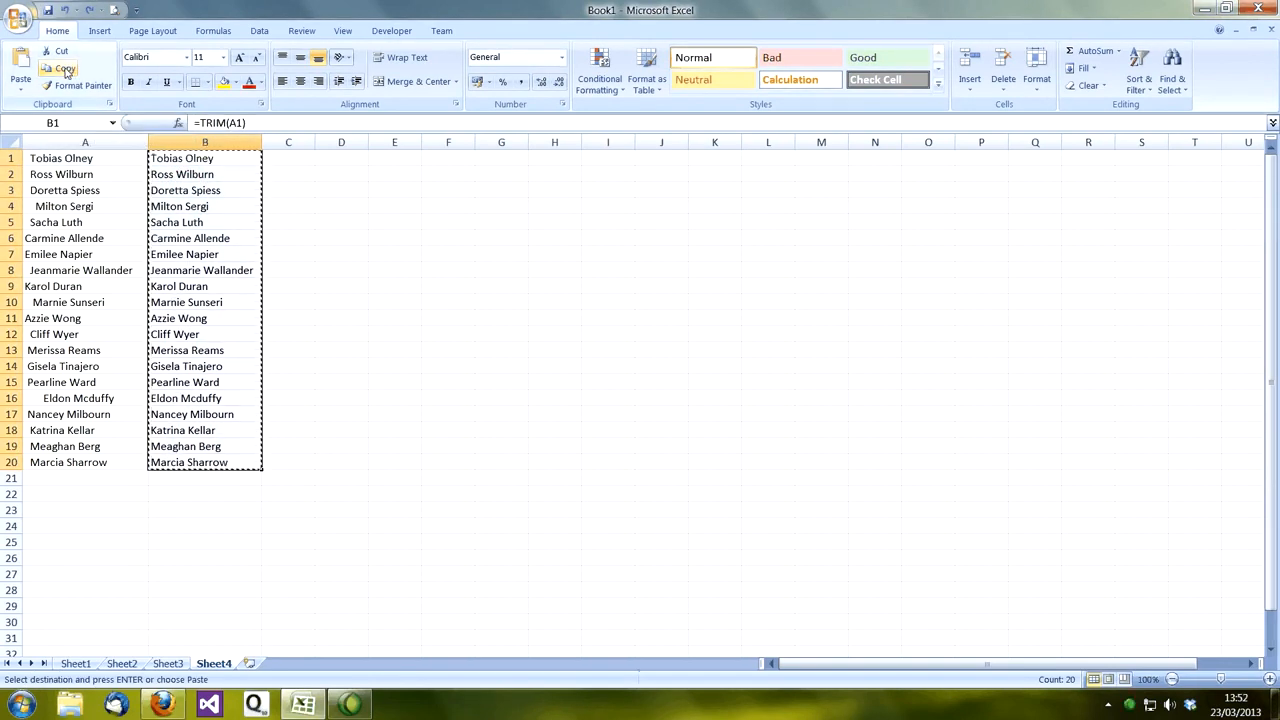
left_click(63, 160)
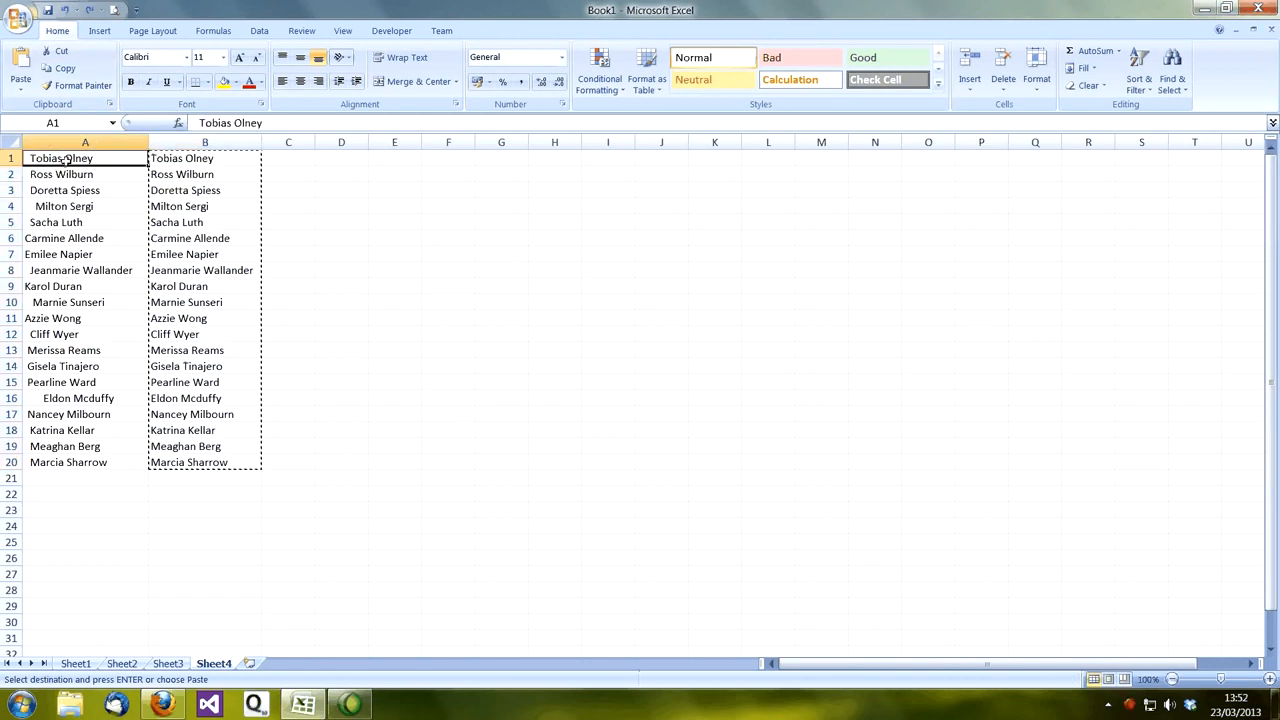
left_click(22, 89)
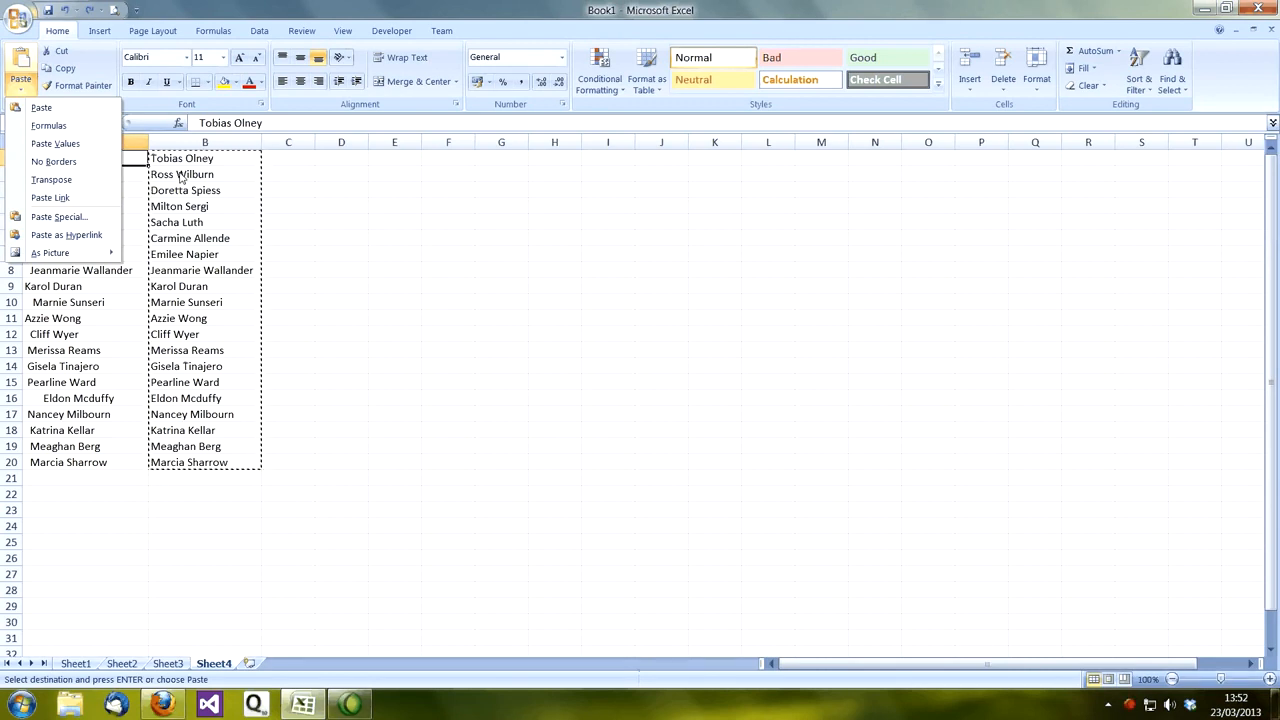
left_click(50, 145)
Step: Check several pasted cells in column A, including A3, A8, A10 and A12, for plain text instead of formulas
left_click(55, 190)
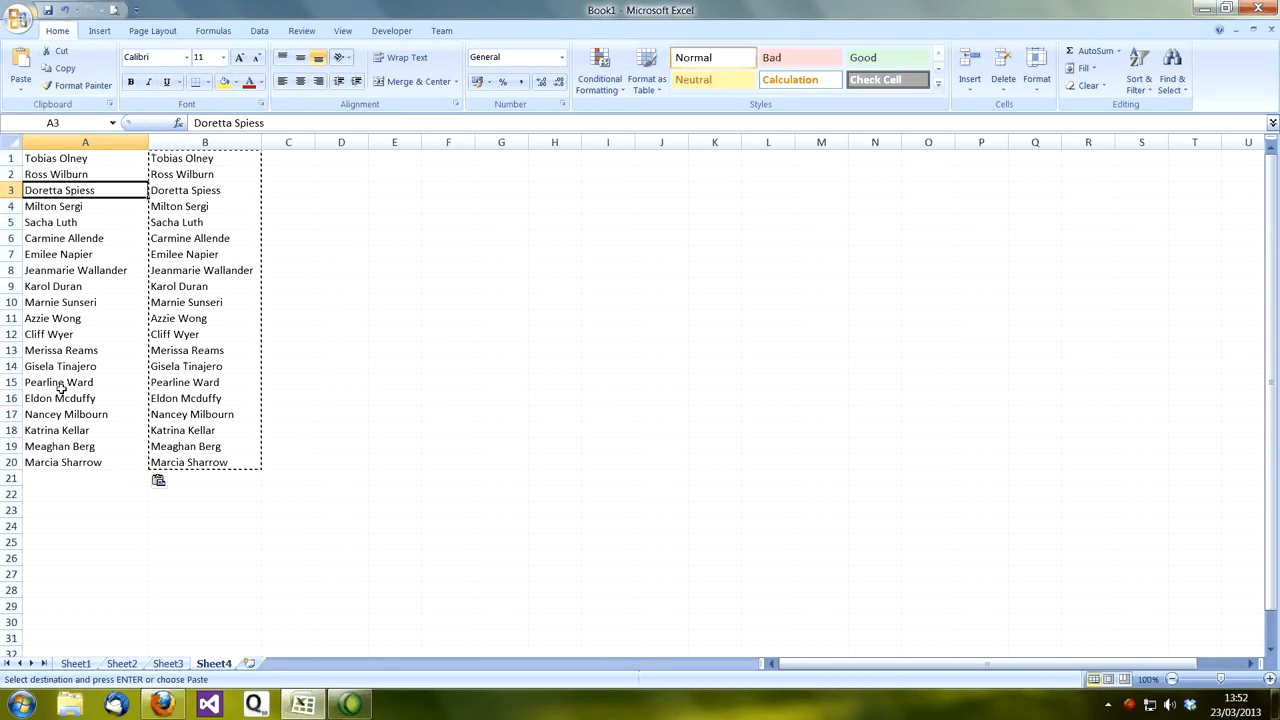
double_click(58, 270)
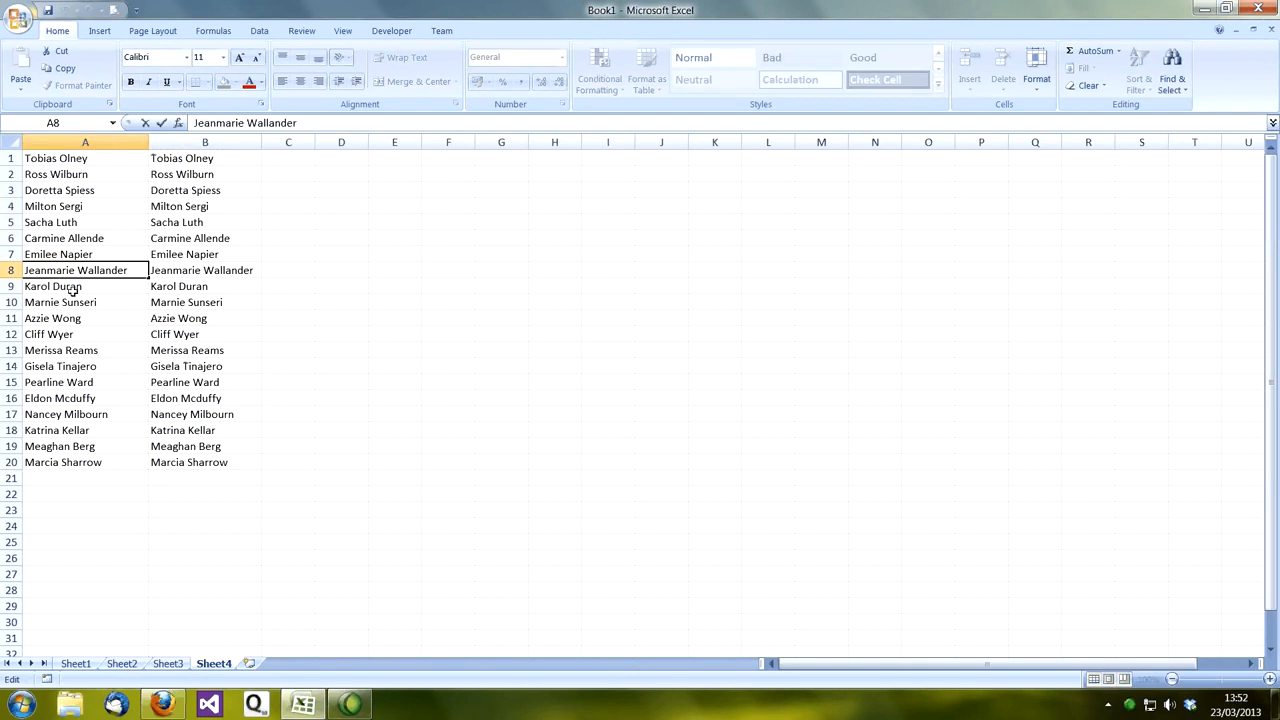
left_click(66, 302)
double_click(66, 302)
left_click(57, 337)
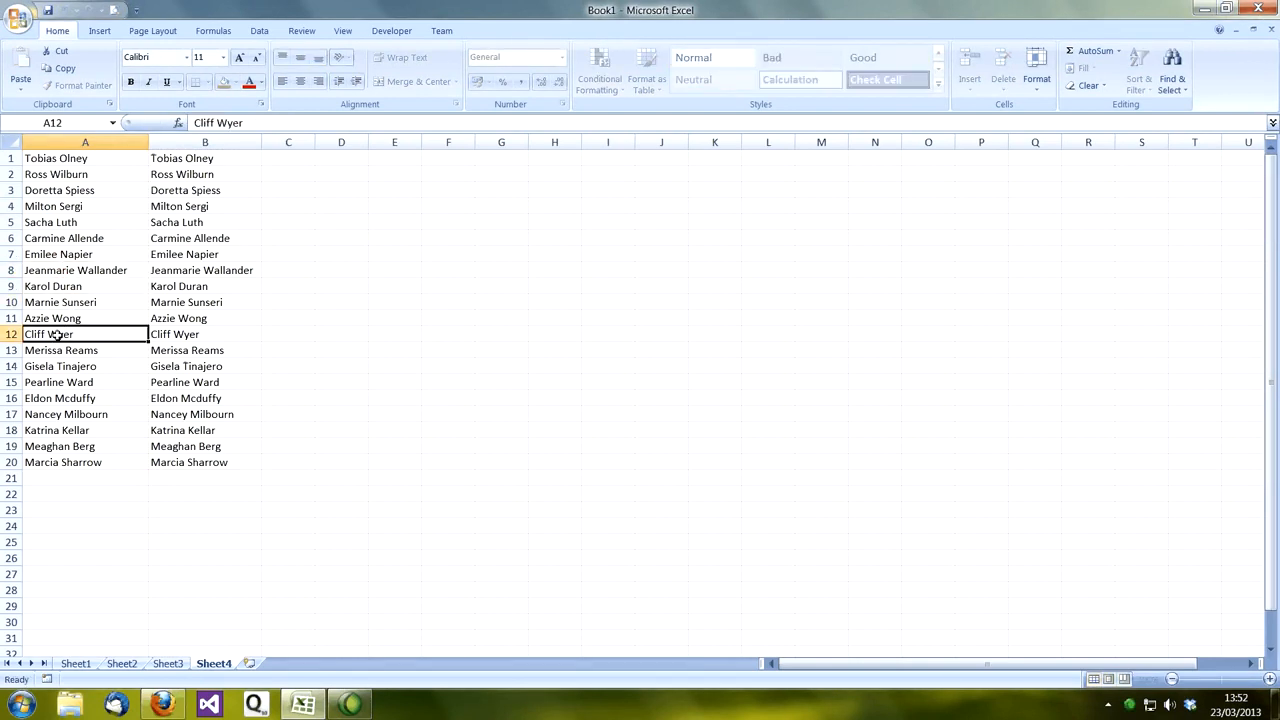
left_click(52, 287)
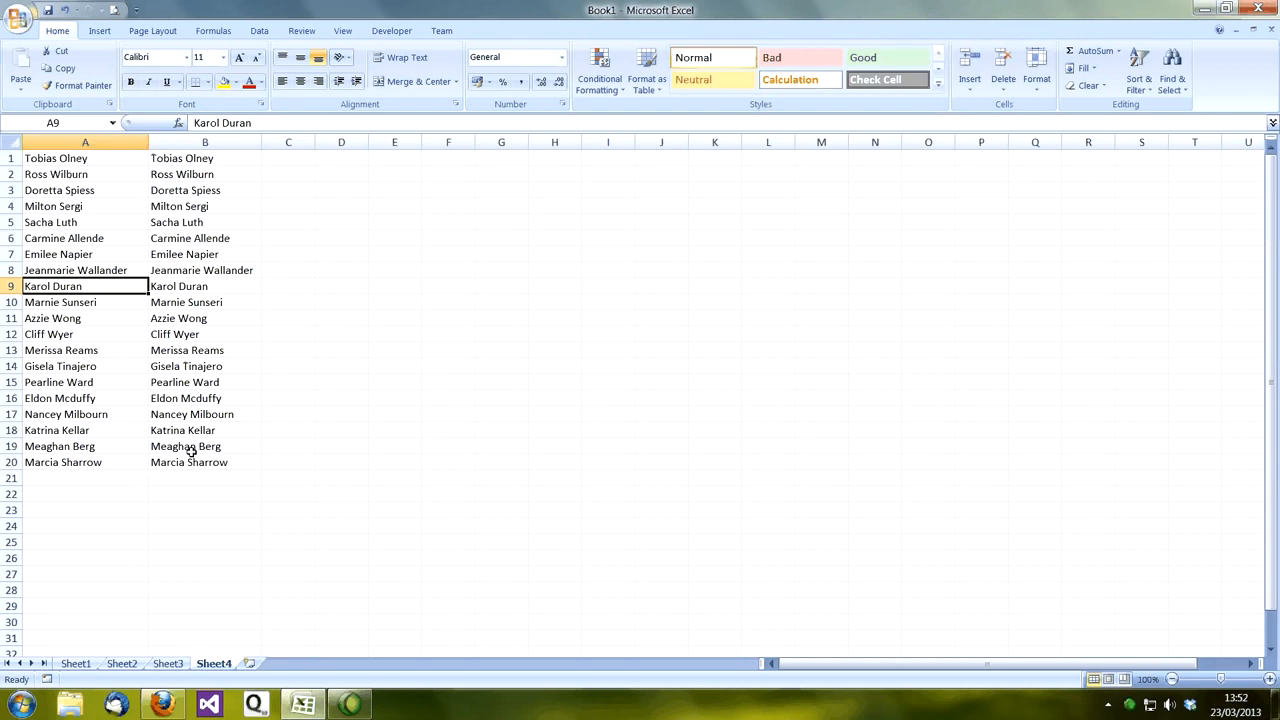
Step: Clear the TRIM formulas from B1:B20 and return to cell A1
left_click_drag(201, 160, 178, 460)
key("Delete")
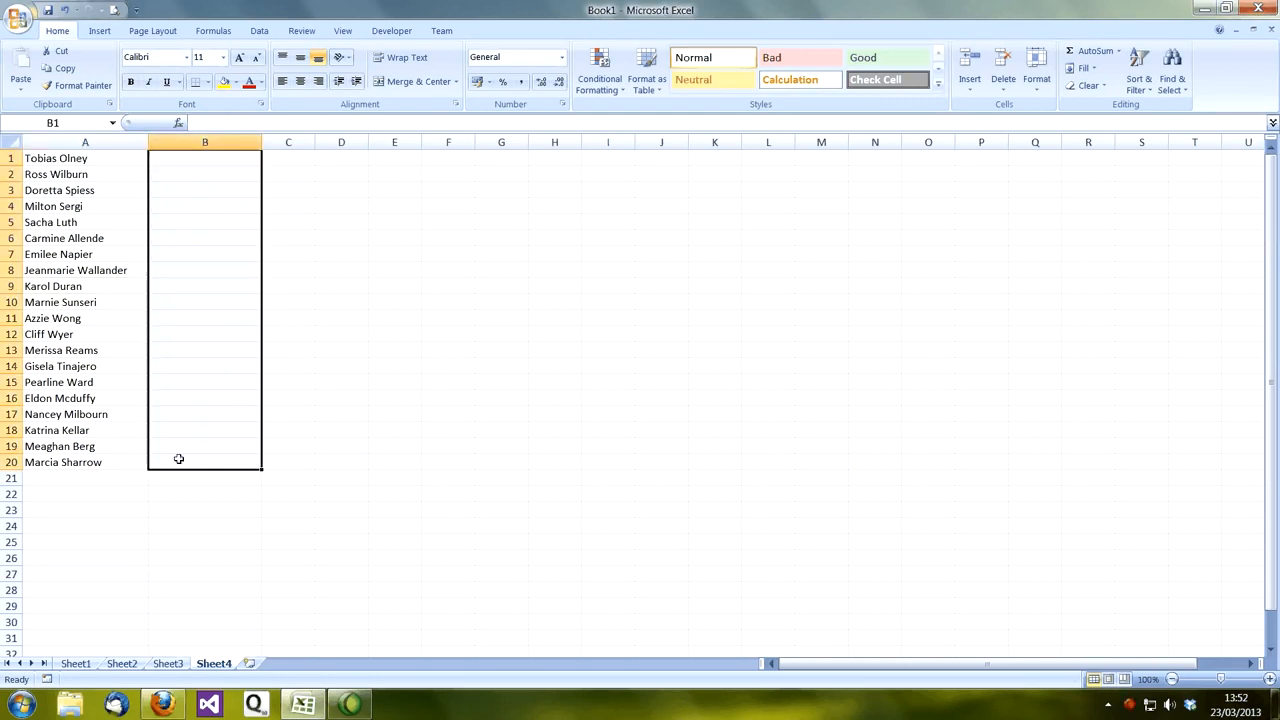
left_click(112, 166)
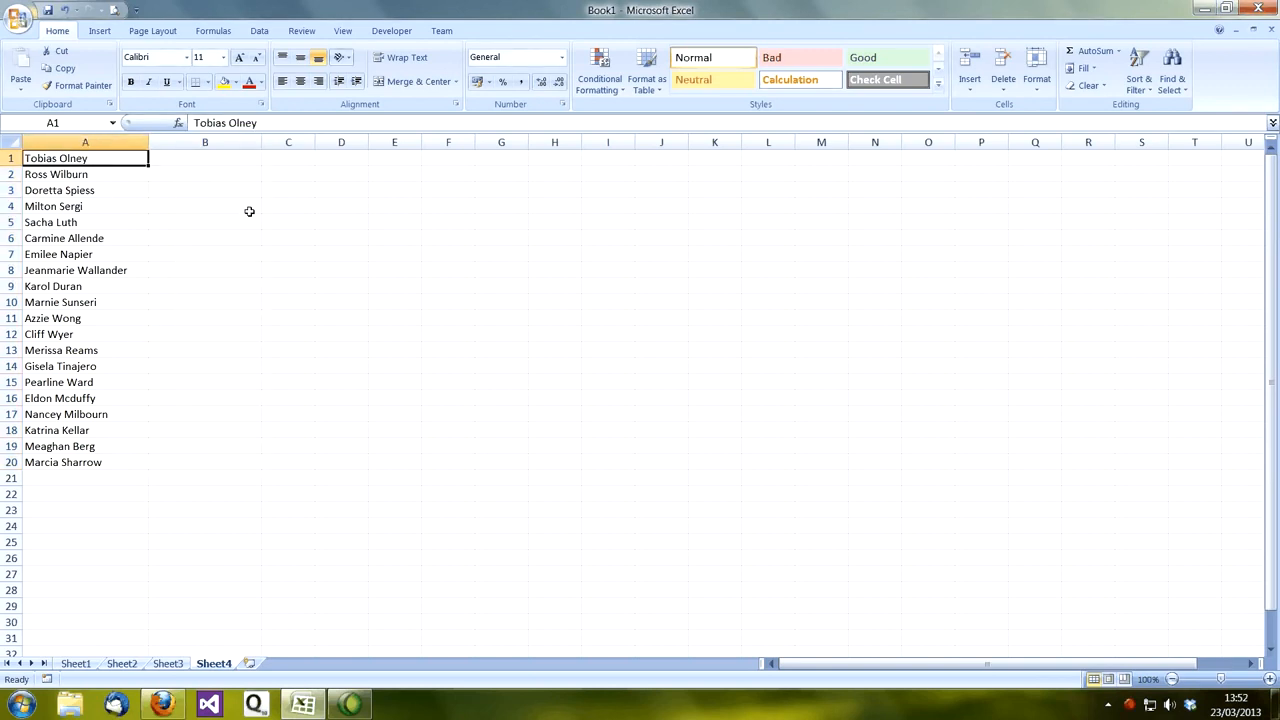